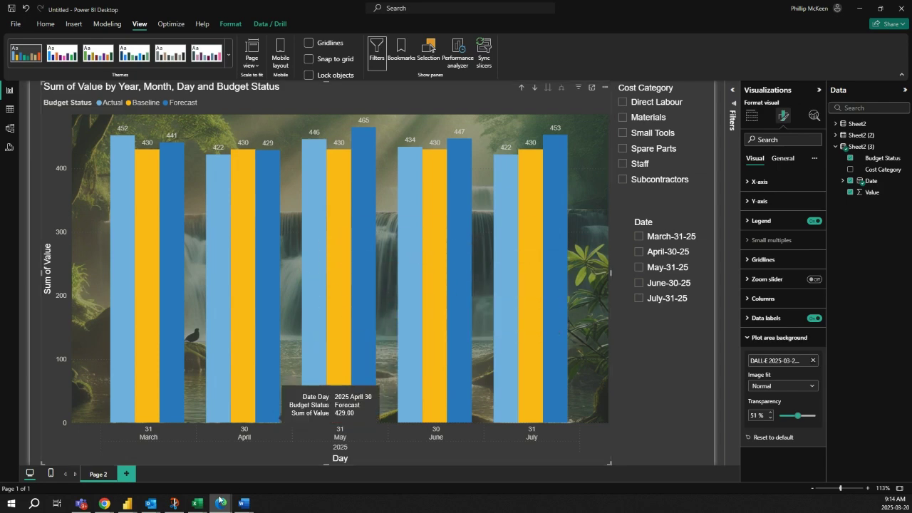
Switch to the Horizontal Money workbook in Excel and examine the full cost table and its block of monthly values on Sheet2
mouse_move(198, 502)
left_click(256, 470)
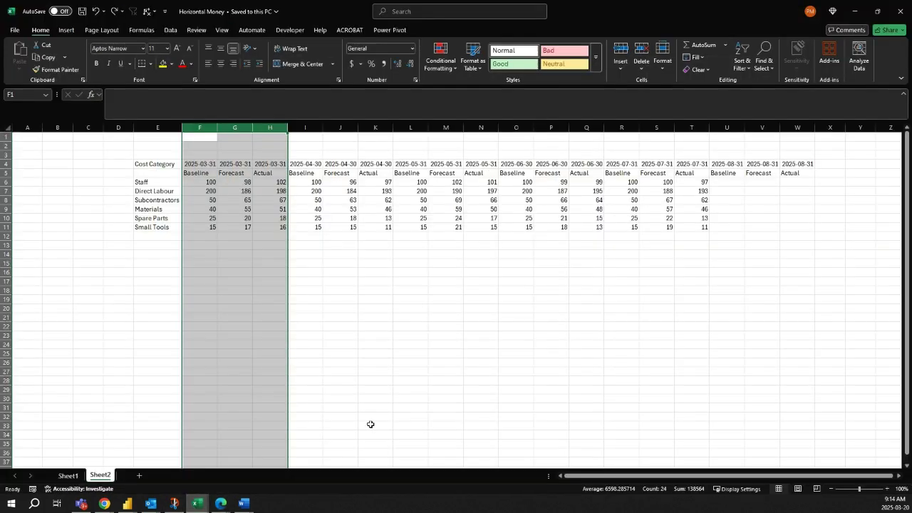
left_click(386, 318)
left_click_drag(138, 166, 802, 227)
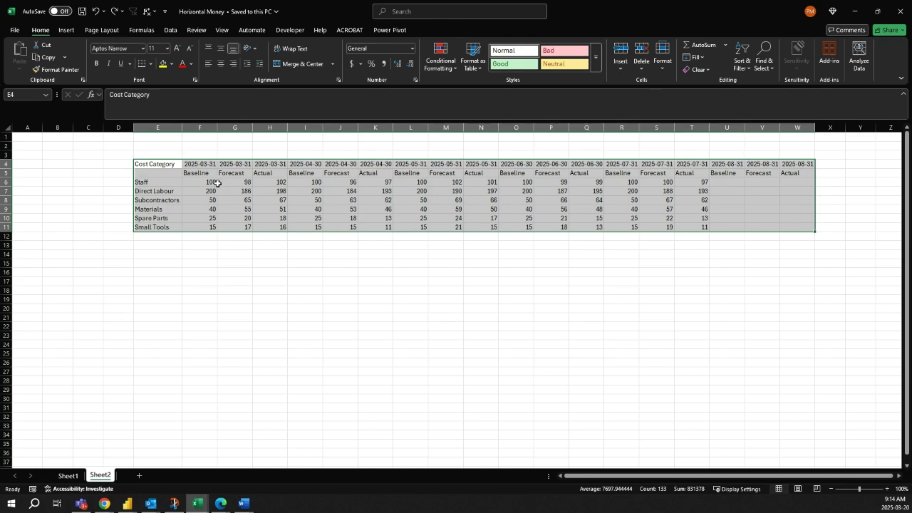
left_click_drag(217, 183, 680, 226)
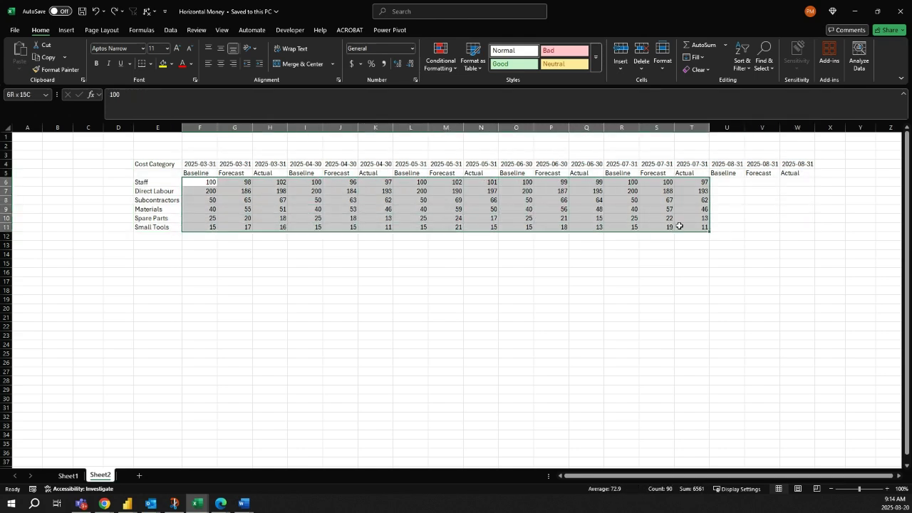
left_click(473, 319)
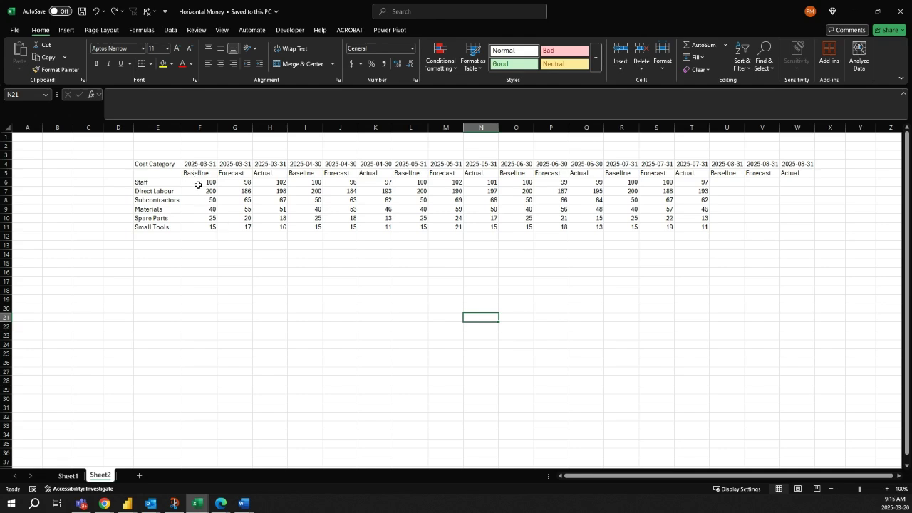
Examine the Cost Category column, the first date header and the Staff values for March
left_click_drag(147, 163, 157, 385)
left_click(269, 362)
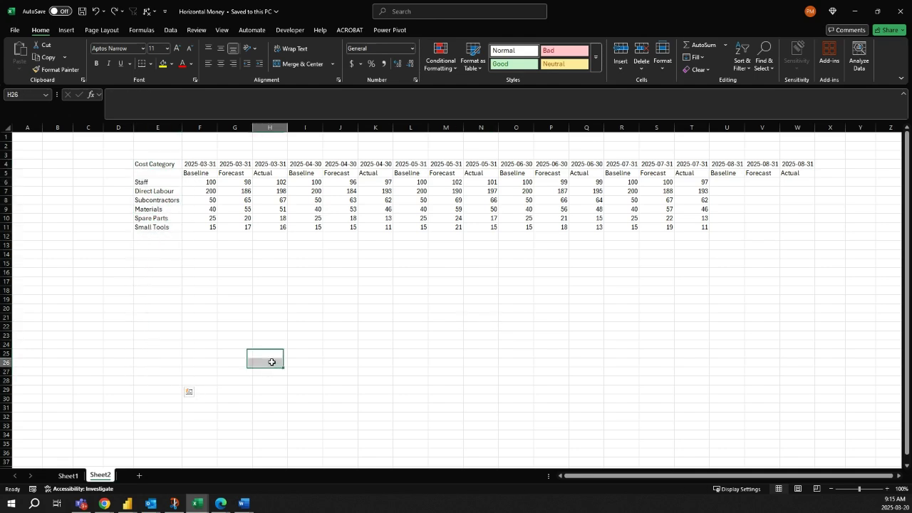
left_click(193, 162)
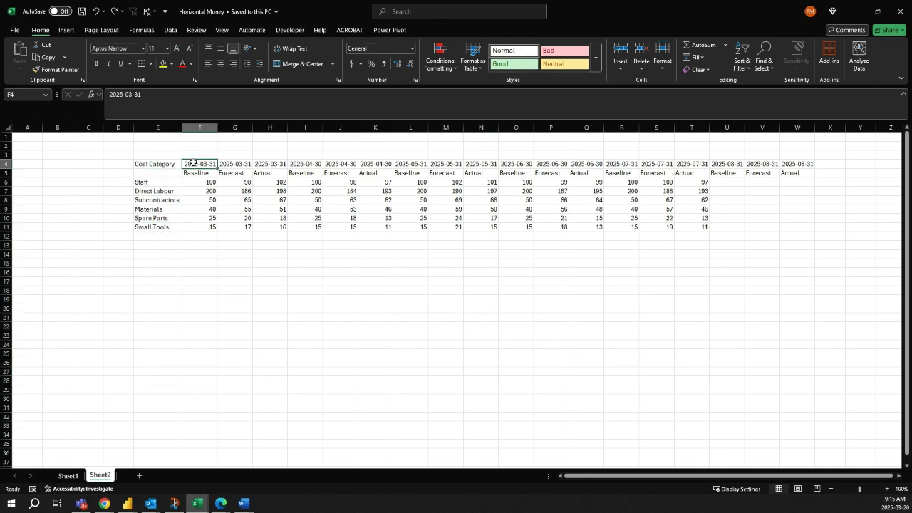
left_click(152, 164)
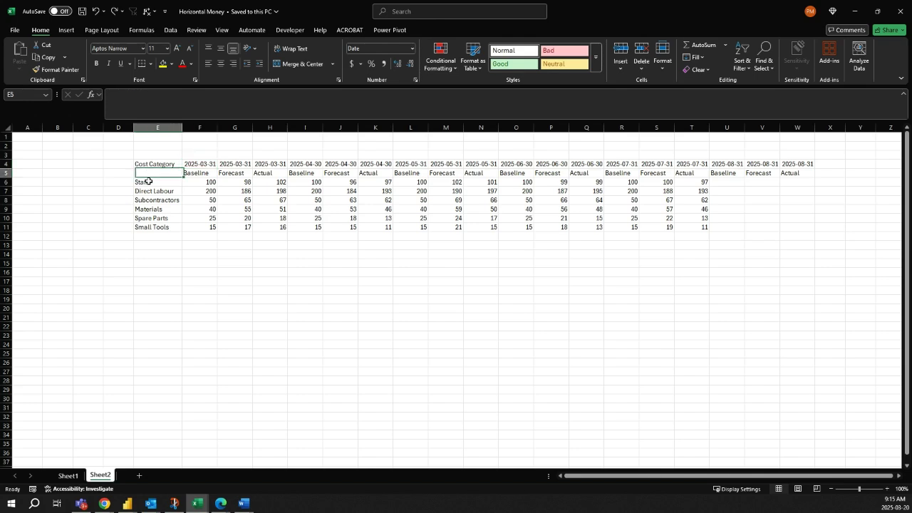
left_click_drag(152, 173, 157, 236)
left_click(278, 182)
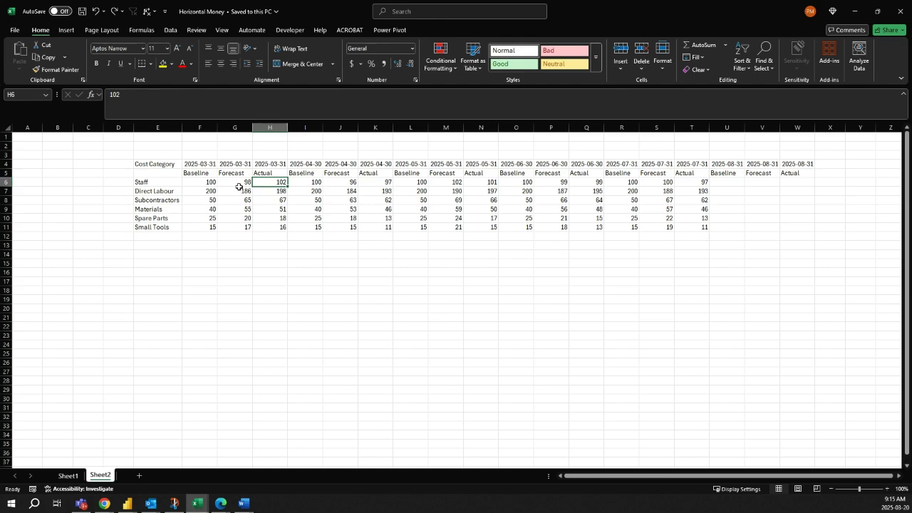
left_click(198, 183)
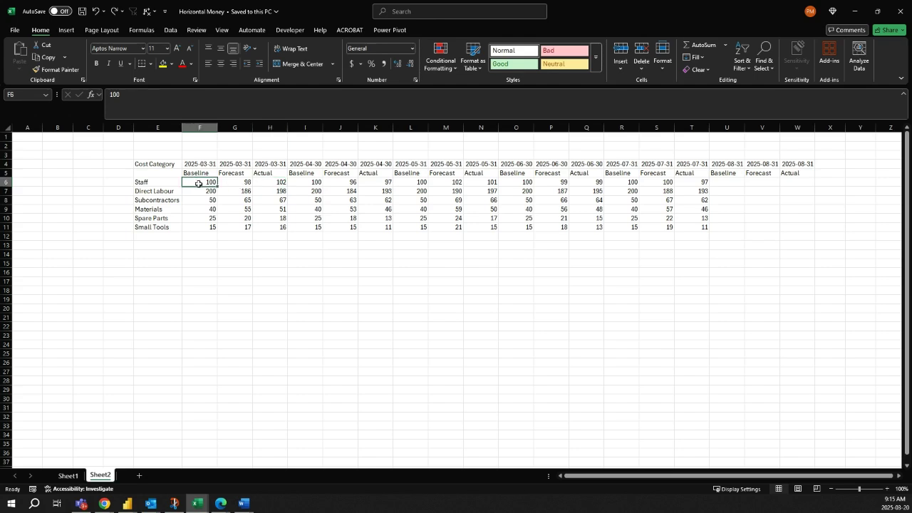
Compare the March 2025 Baseline, Forecast and Actual columns across all cost categories
left_click(230, 173)
left_click_drag(199, 173, 208, 226)
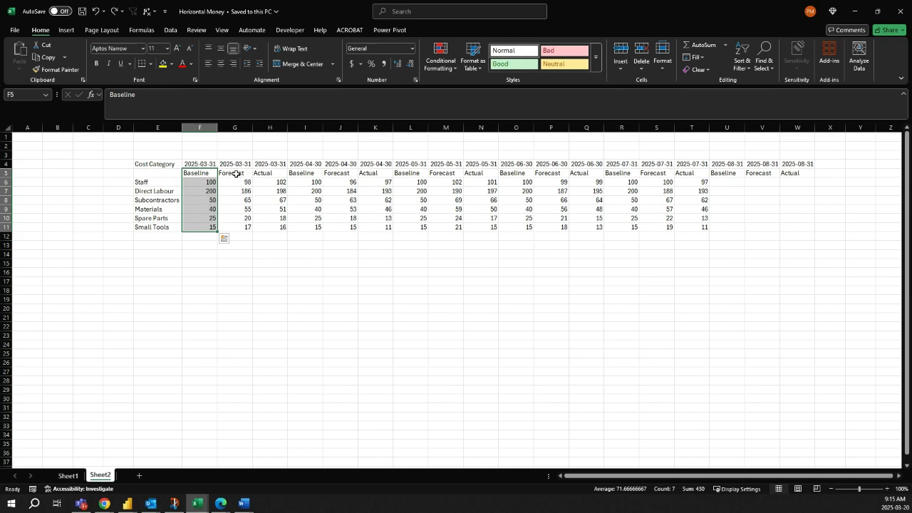
left_click_drag(238, 182, 241, 226)
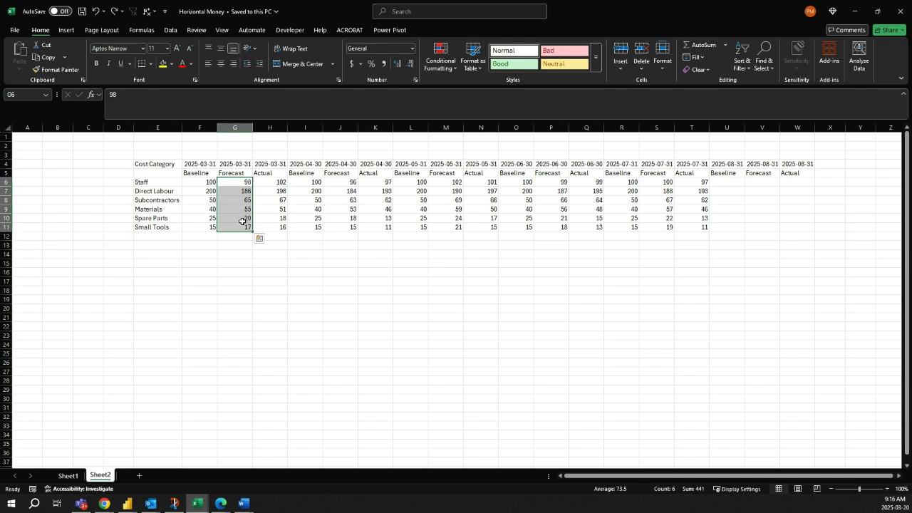
left_click_drag(200, 181, 239, 226)
left_click(230, 210)
left_click_drag(271, 182, 283, 251)
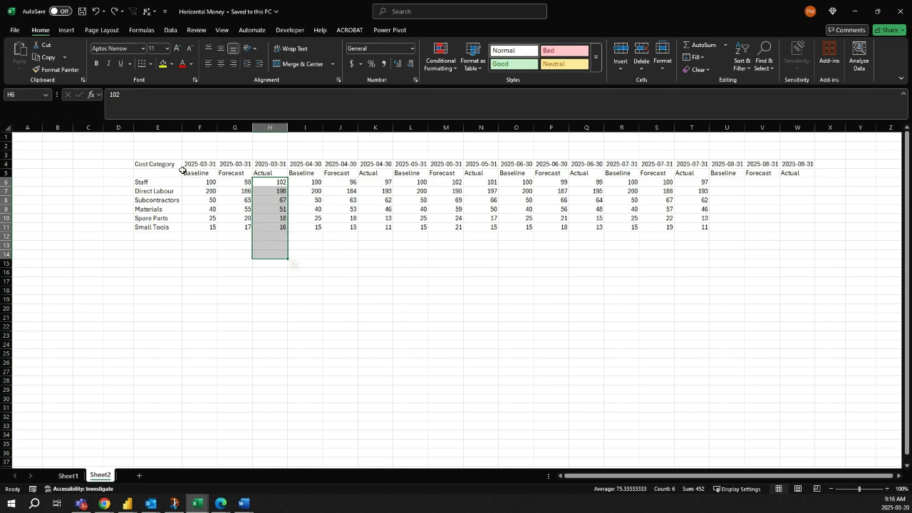
Examine how the monthly columns extend to August 2025, including the July Actual values and the area for further months
left_click_drag(191, 165, 512, 229)
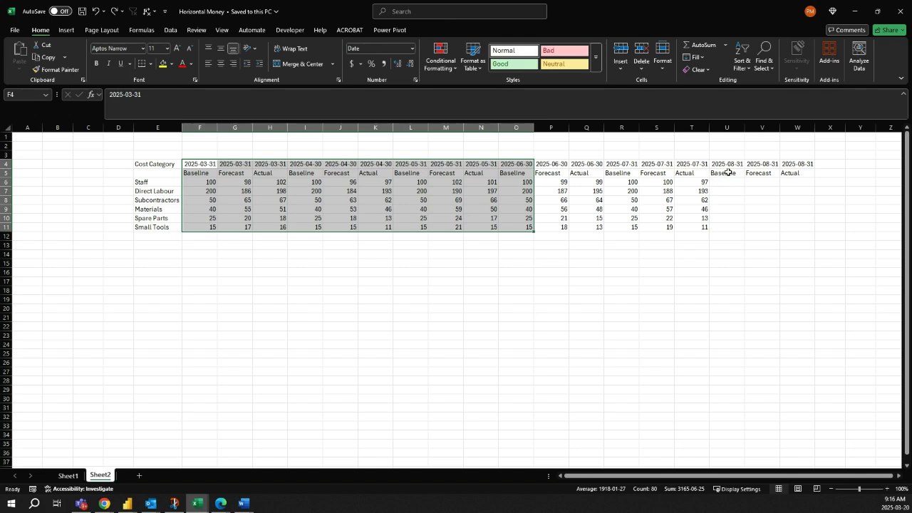
left_click_drag(727, 164, 883, 173)
left_click_drag(774, 168, 841, 169)
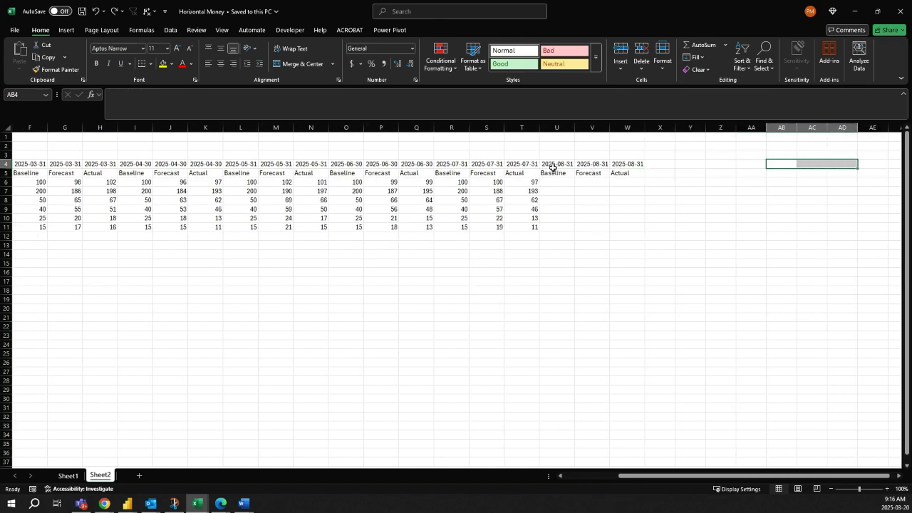
left_click(528, 182)
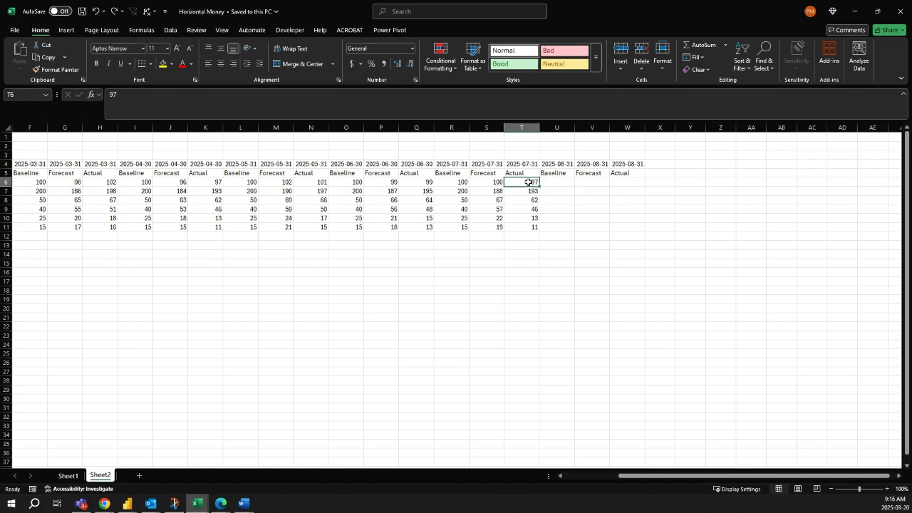
left_click(528, 191)
left_click(529, 218)
left_click(528, 227)
scroll(506, 237, "left", 5)
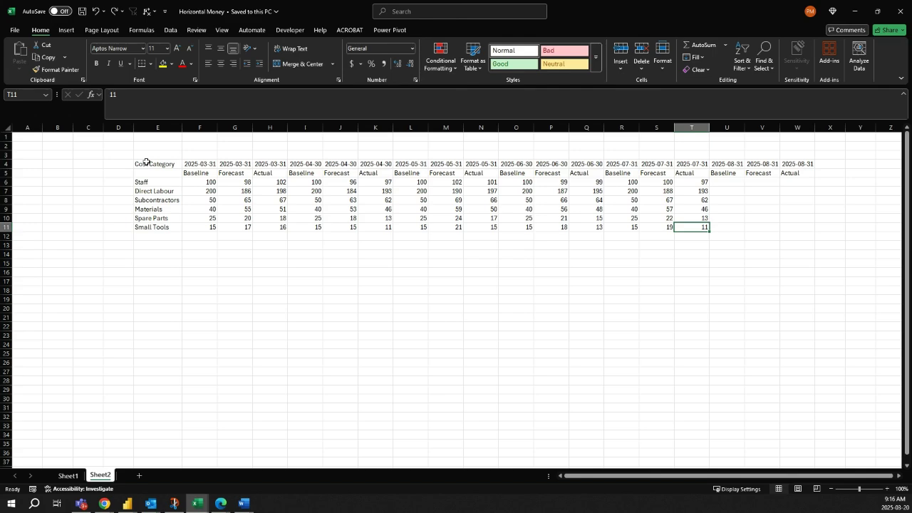
Switch to the untitled Power BI Desktop report to view its budget chart, and return to the Horizontal Money workbook in Excel
left_click(127, 503)
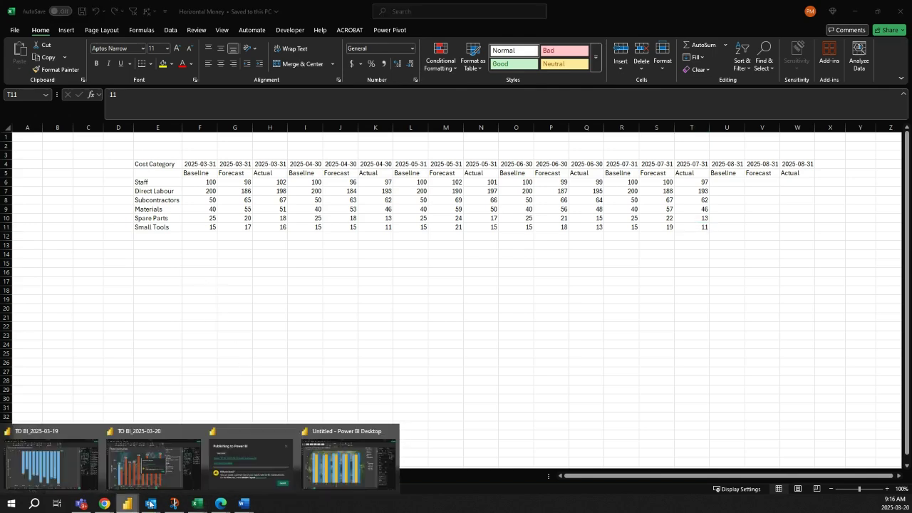
left_click(382, 462)
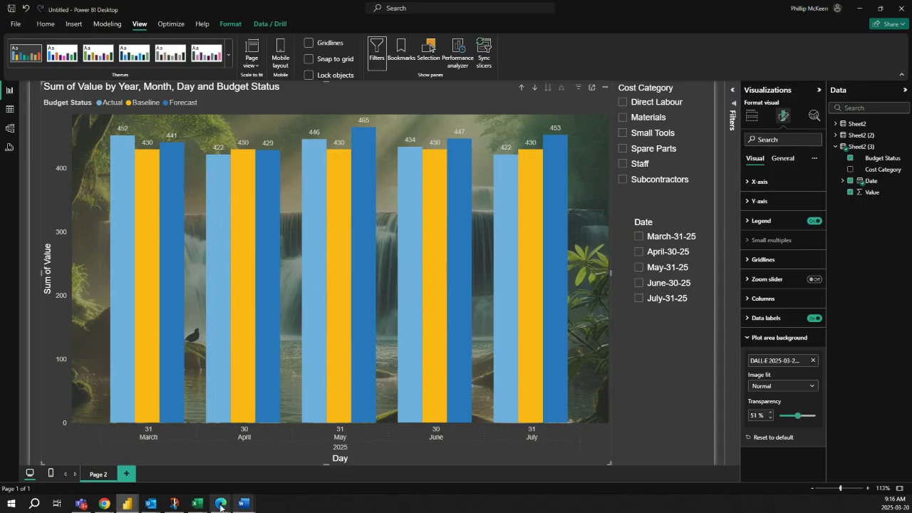
mouse_move(198, 503)
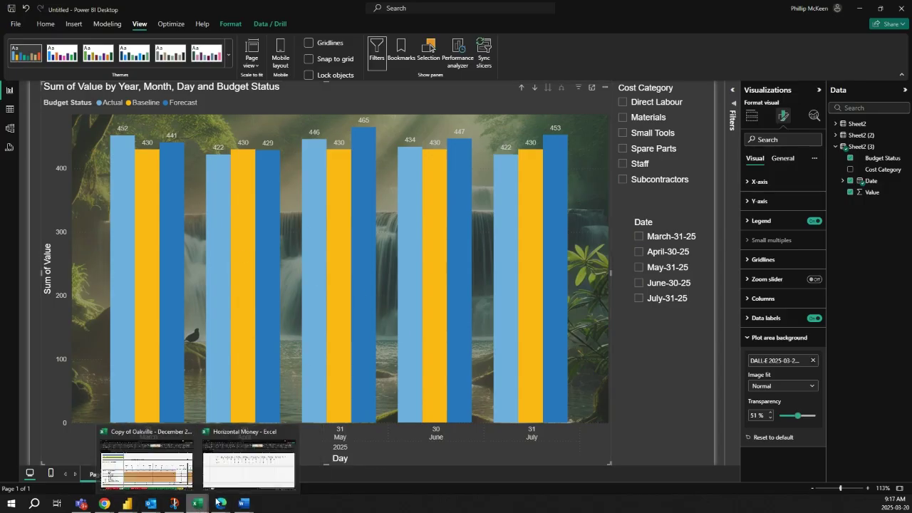
left_click(256, 463)
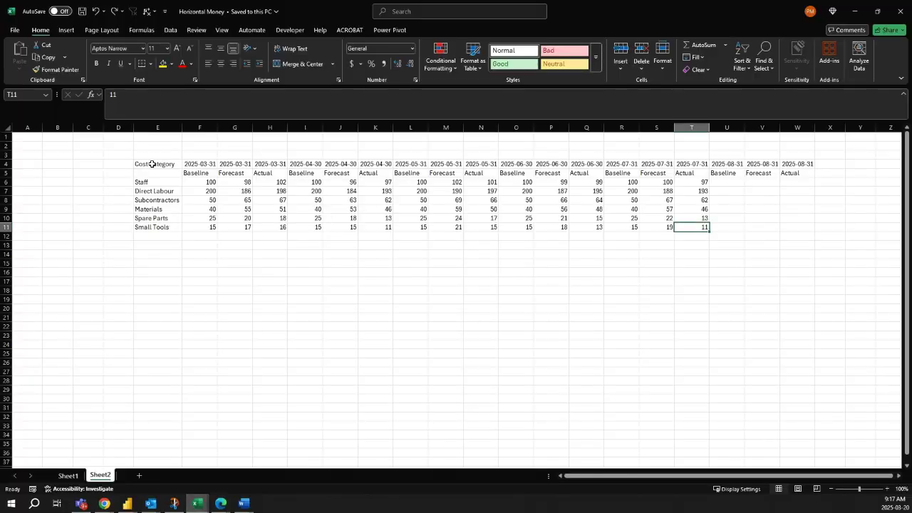
Review the cost table's horizontal layout, covering the category column, the separate March columns and the unfilled August columns
left_click_drag(152, 163, 792, 226)
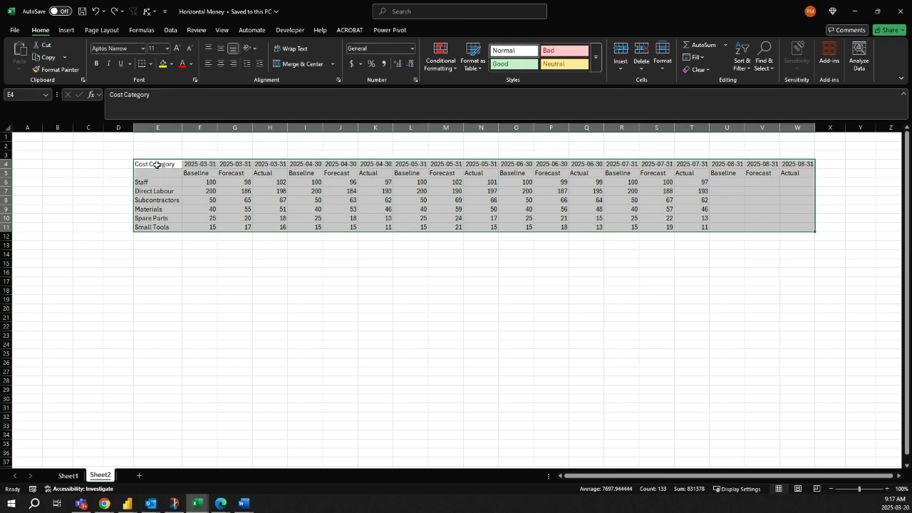
left_click_drag(157, 164, 178, 323)
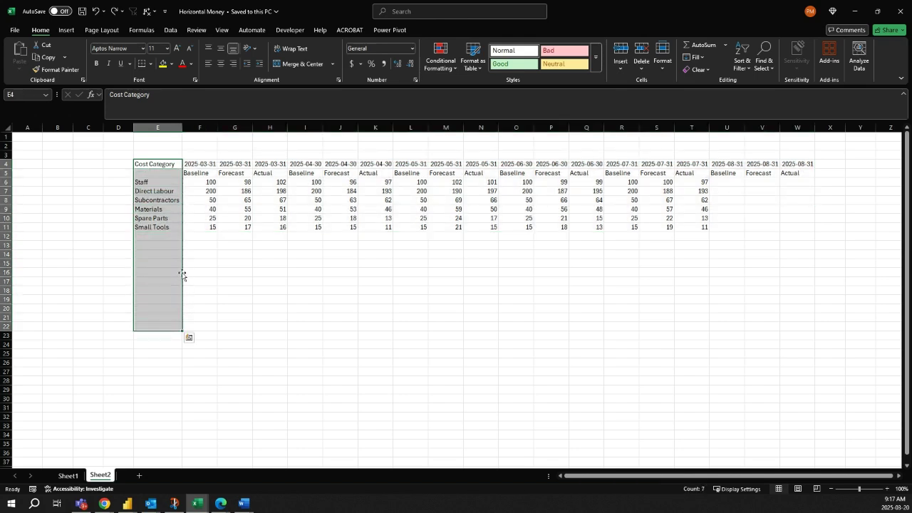
left_click(199, 161)
left_click_drag(198, 162, 214, 319)
left_click_drag(236, 165, 243, 292)
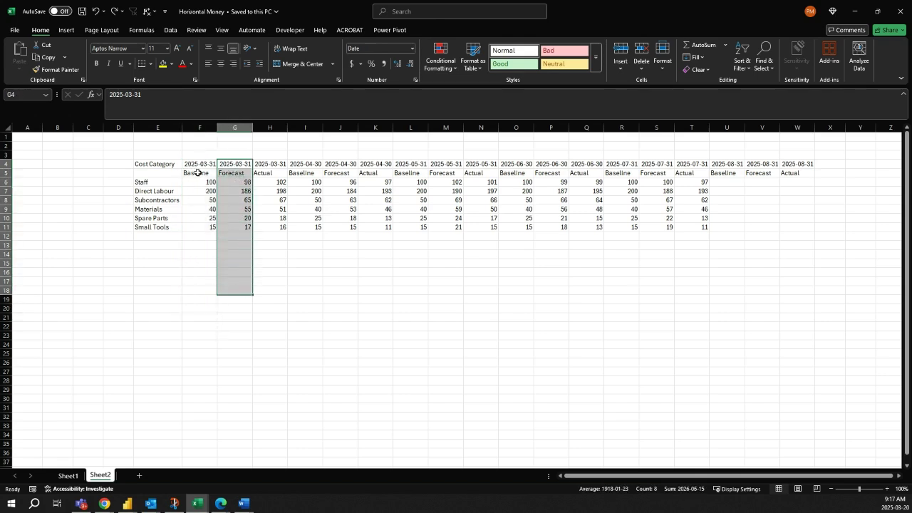
left_click_drag(198, 173, 281, 318)
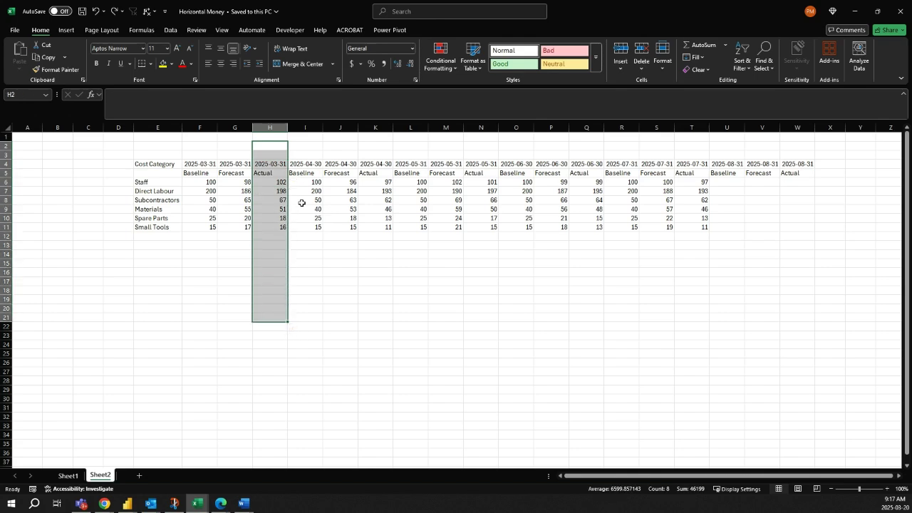
left_click(305, 207)
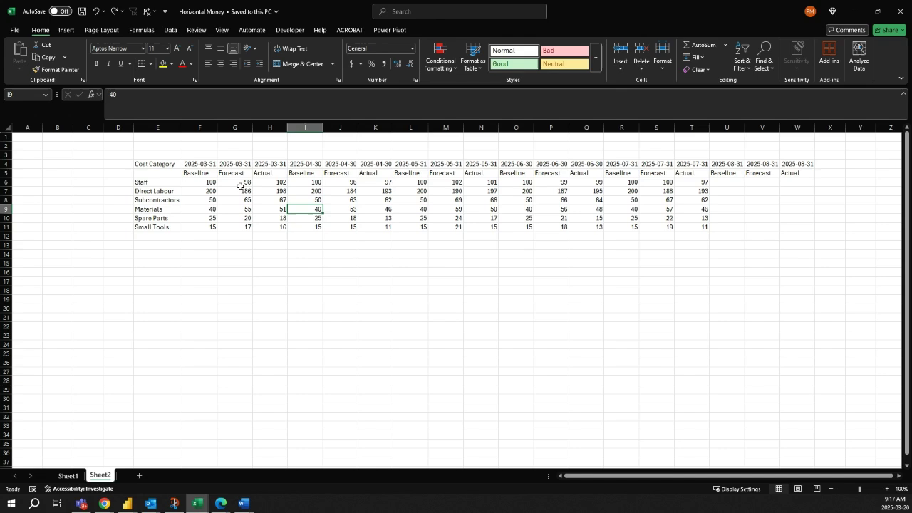
left_click_drag(189, 164, 717, 224)
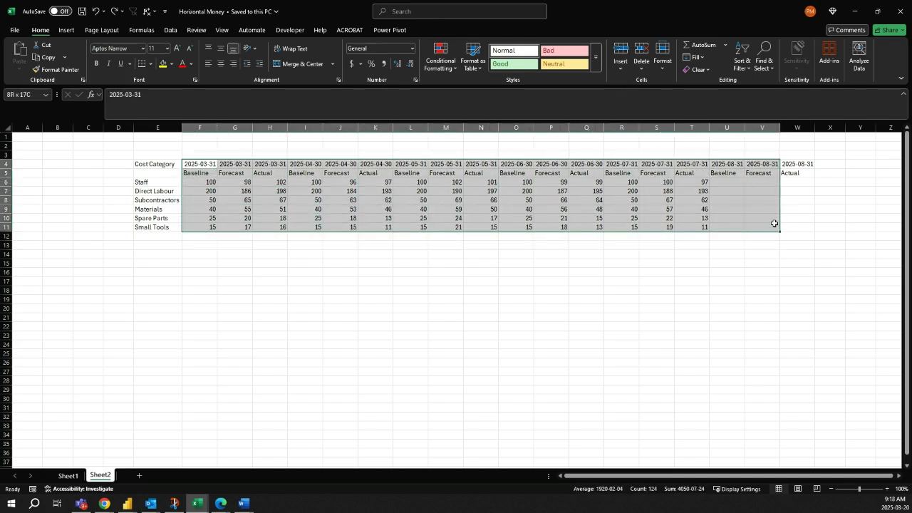
left_click_drag(797, 183, 802, 236)
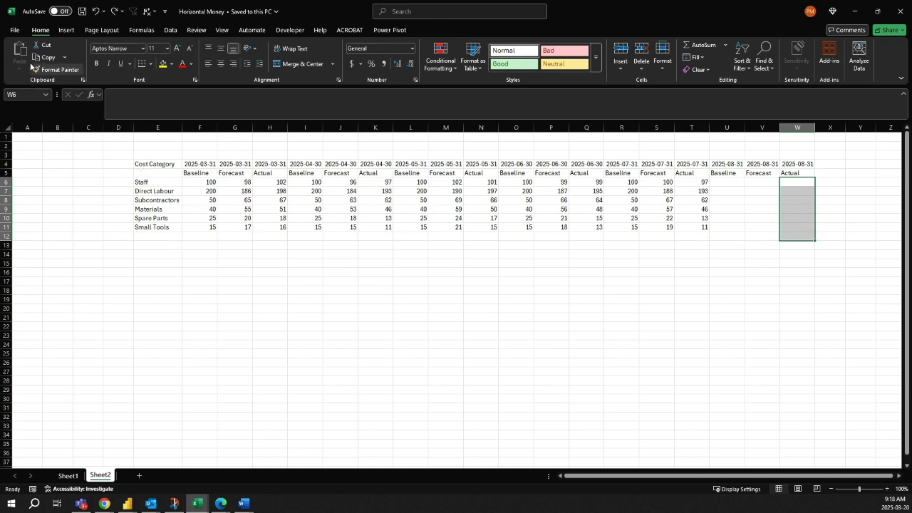
Switch to the untitled Power BI Desktop report, add a blank report page and return to Page 2
mouse_move(130, 505)
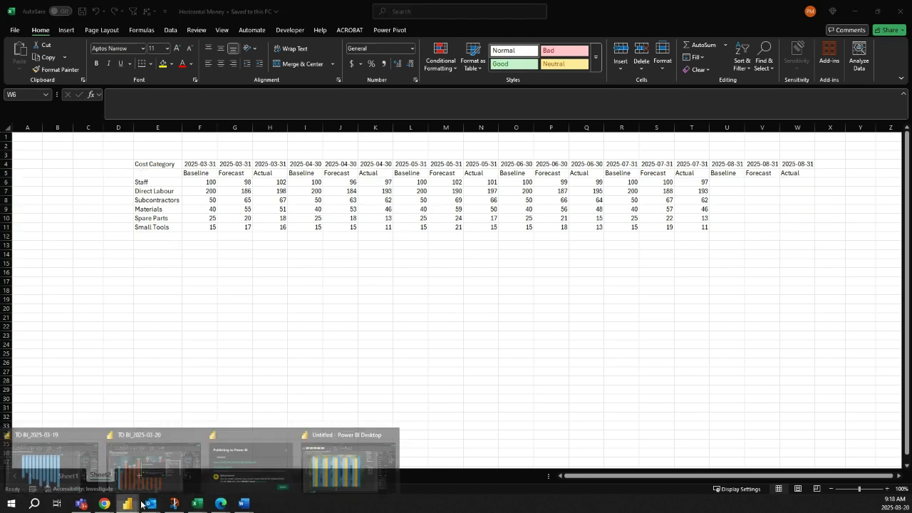
left_click(349, 462)
mouse_move(251, 271)
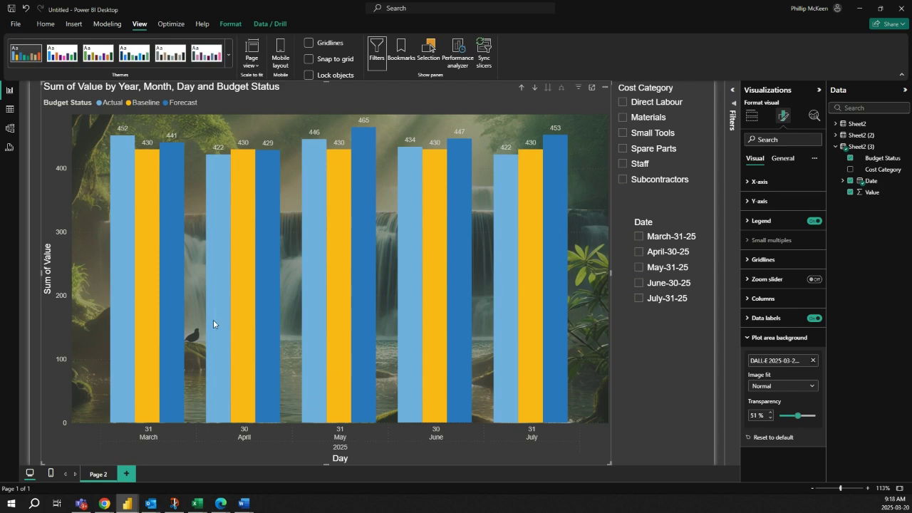
left_click(126, 474)
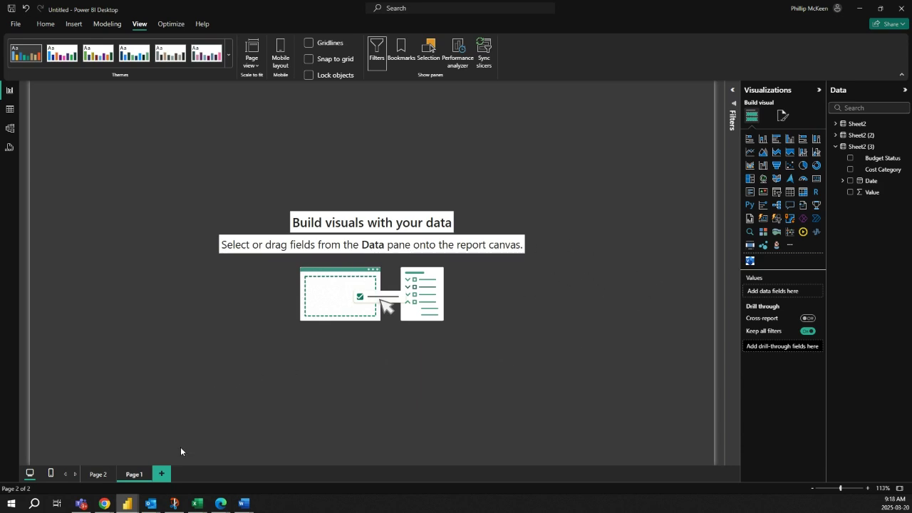
left_click(106, 474)
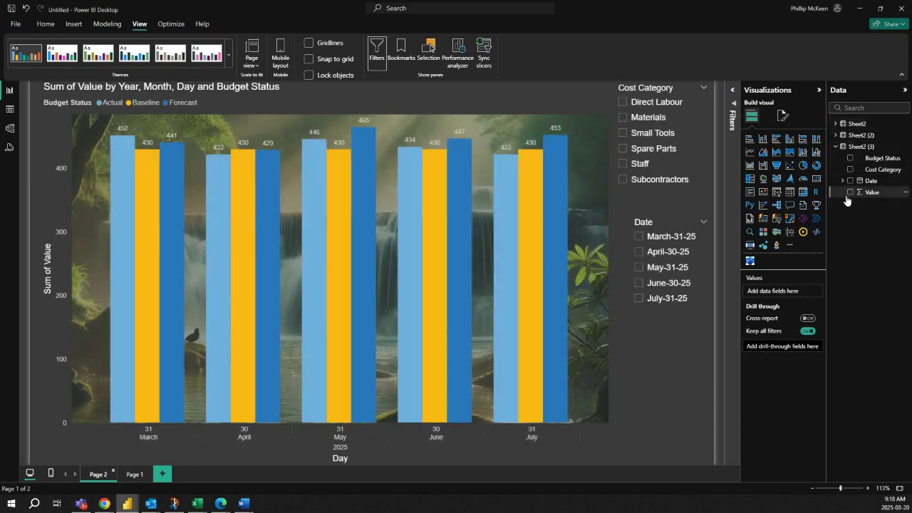
left_click(52, 26)
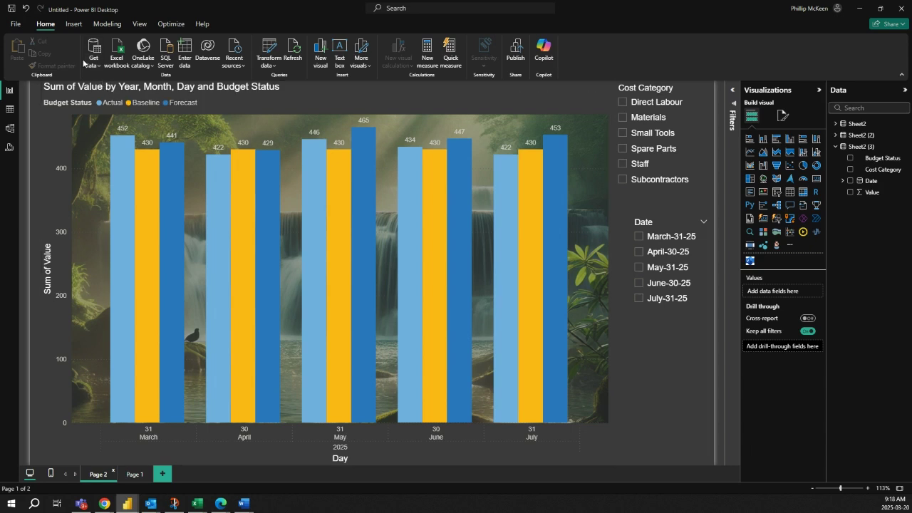
left_click(95, 61)
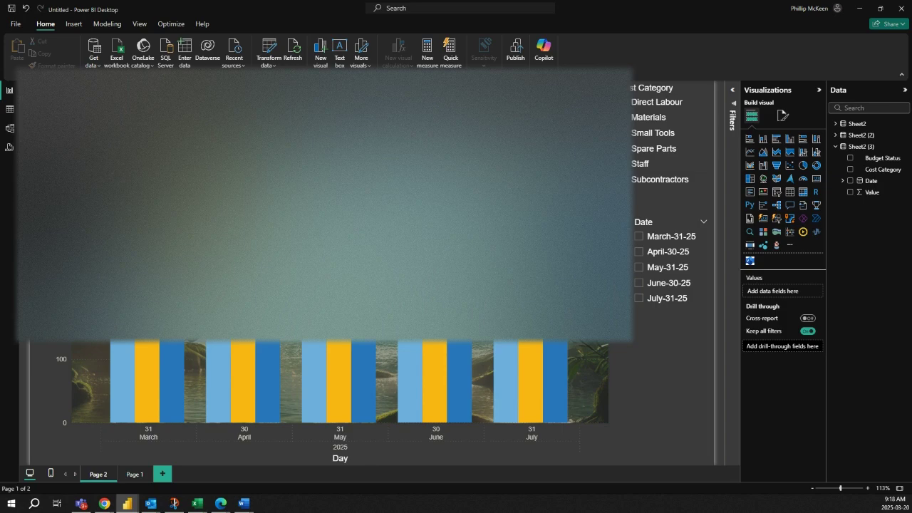
left_click(119, 93)
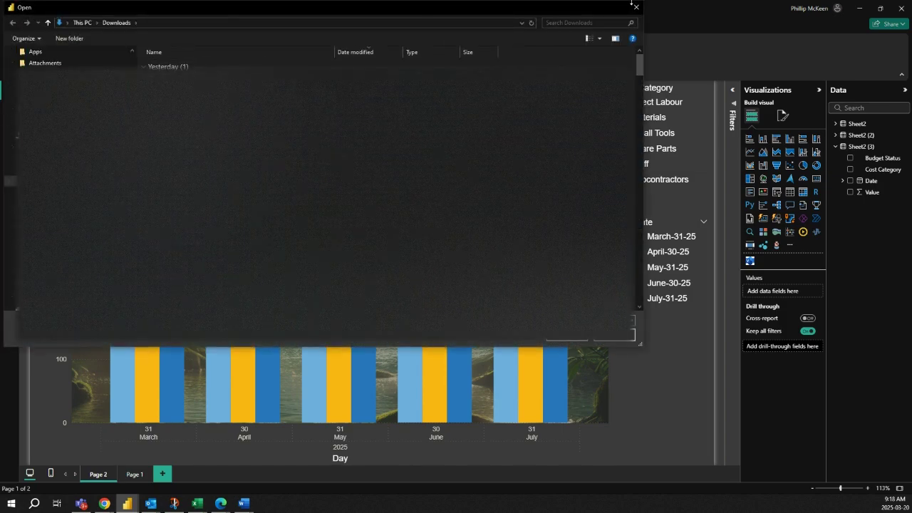
left_click(636, 7)
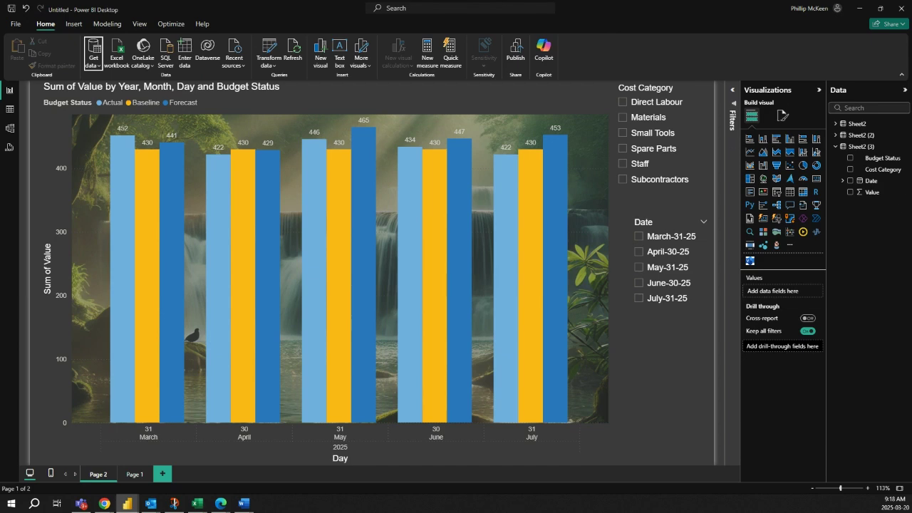
Open the Sheet2 (3) query in Power Query Editor to view its sorted table, and close the editor
right_click(859, 148)
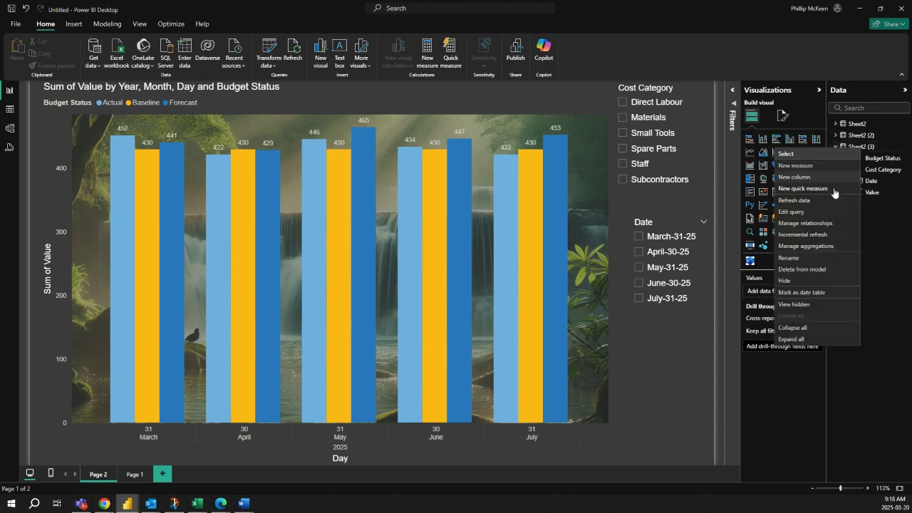
left_click(813, 213)
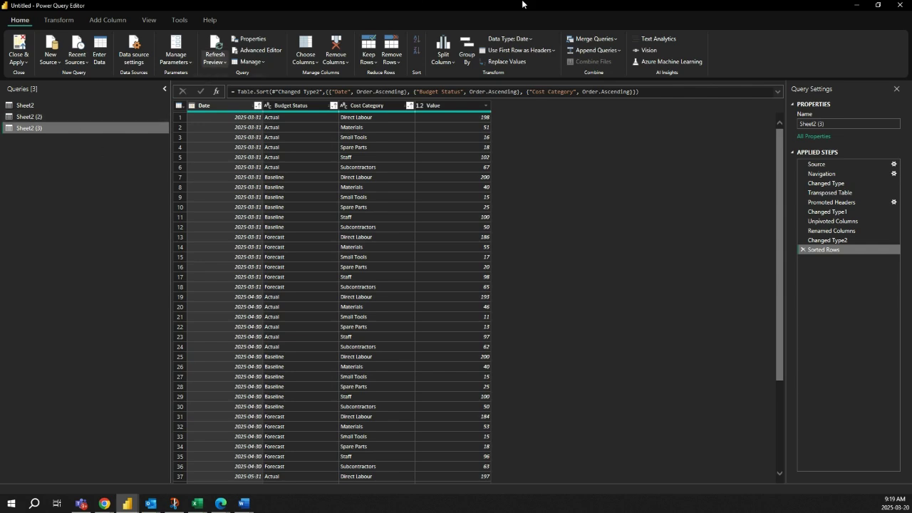
left_click(900, 5)
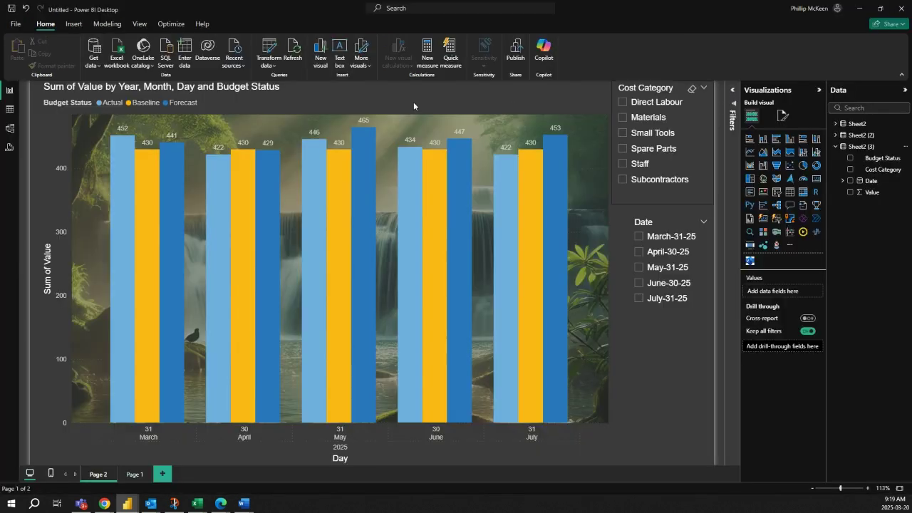
Preview Sheet1 and Sheet2 of Horizontal Money.xlsm as Excel import sources, check the workbook in Excel and return to the untitled Power BI report
left_click(92, 63)
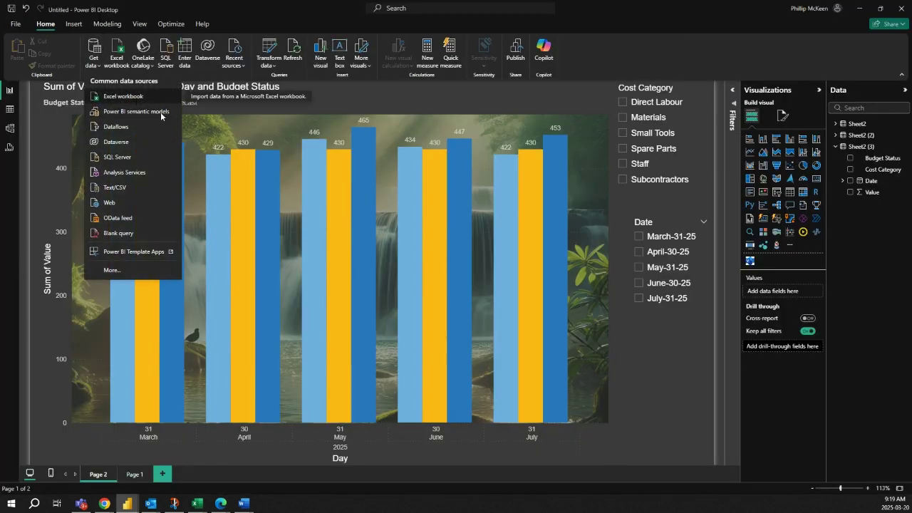
left_click(135, 97)
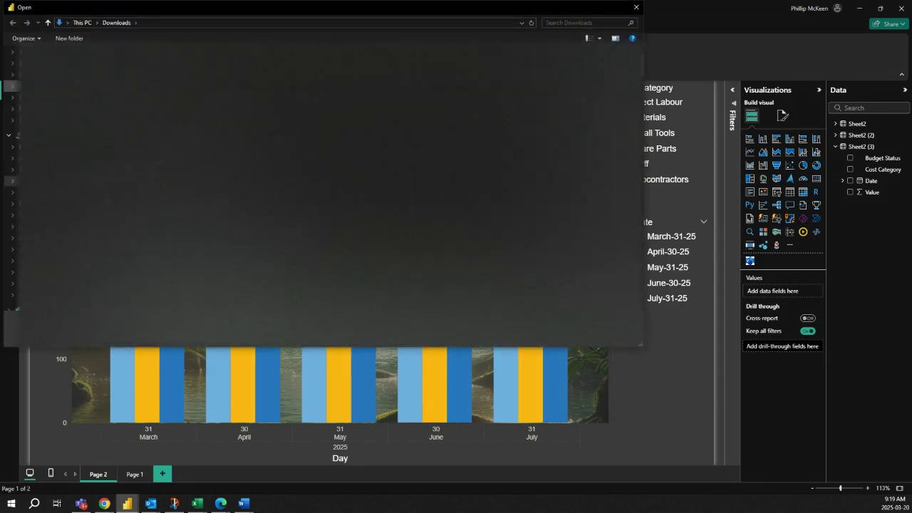
left_click(36, 86)
double_click(161, 100)
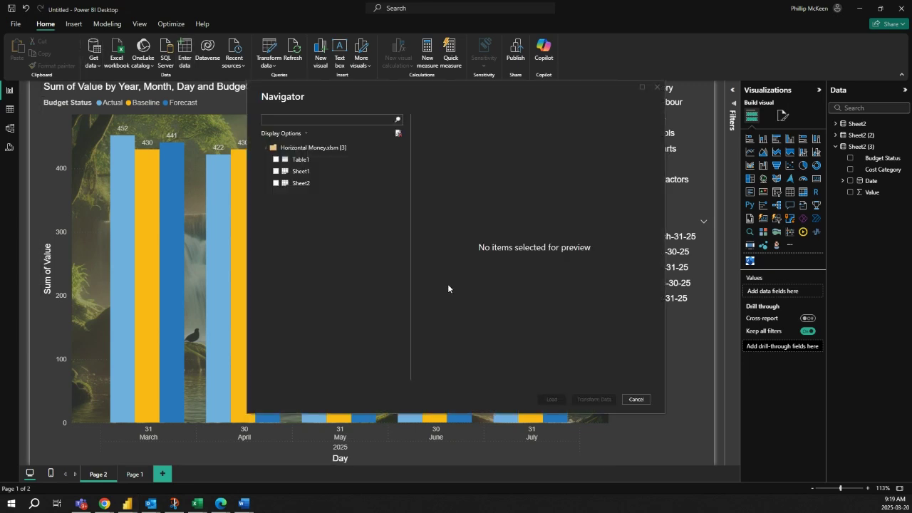
left_click(276, 171)
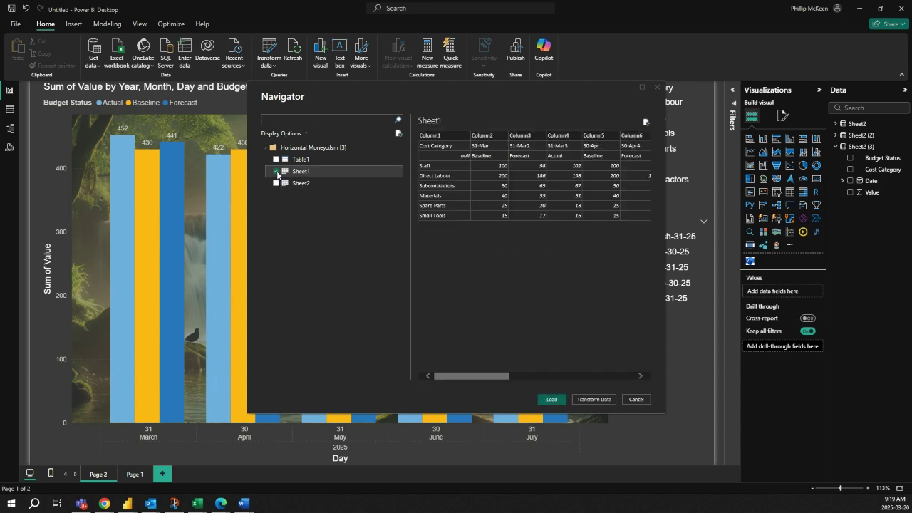
left_click(277, 171)
left_click(276, 183)
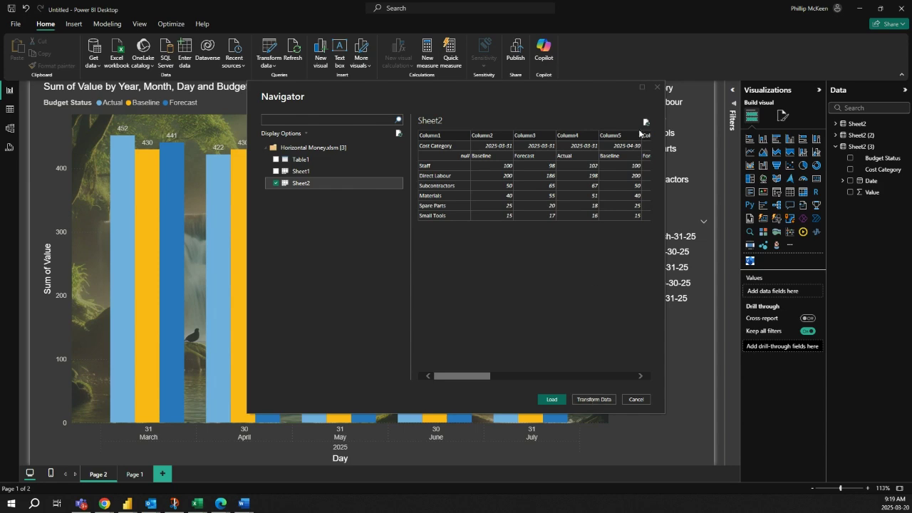
key("alt+Tab")
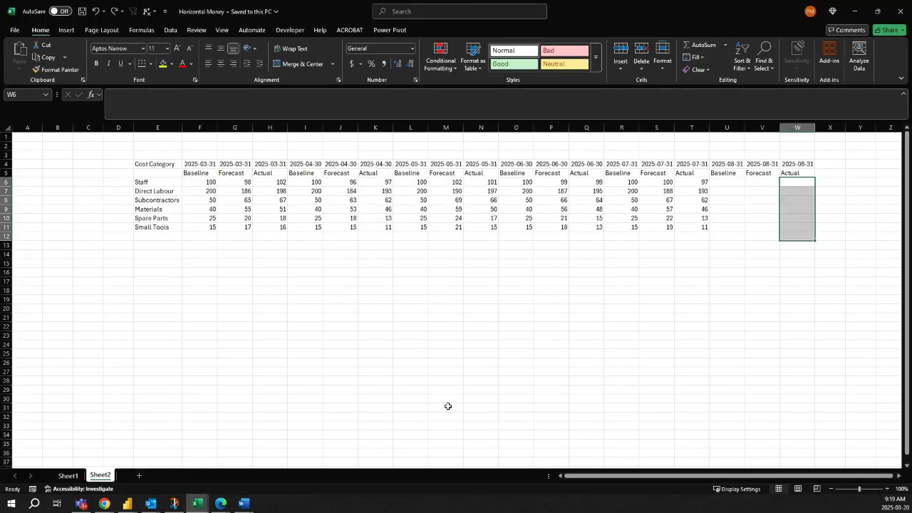
left_click(127, 503)
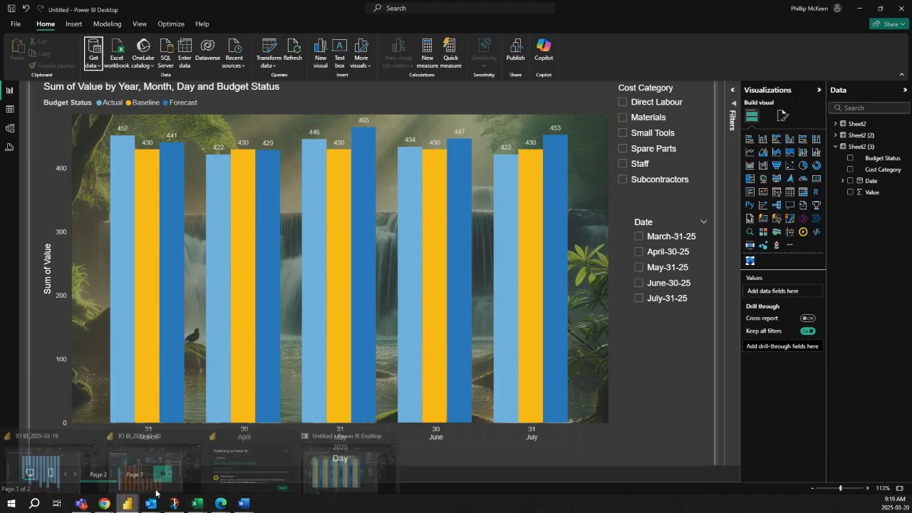
Open the Sheet2 (3) query for editing and review its Source and Navigation steps, including the columns further along the table
right_click(860, 150)
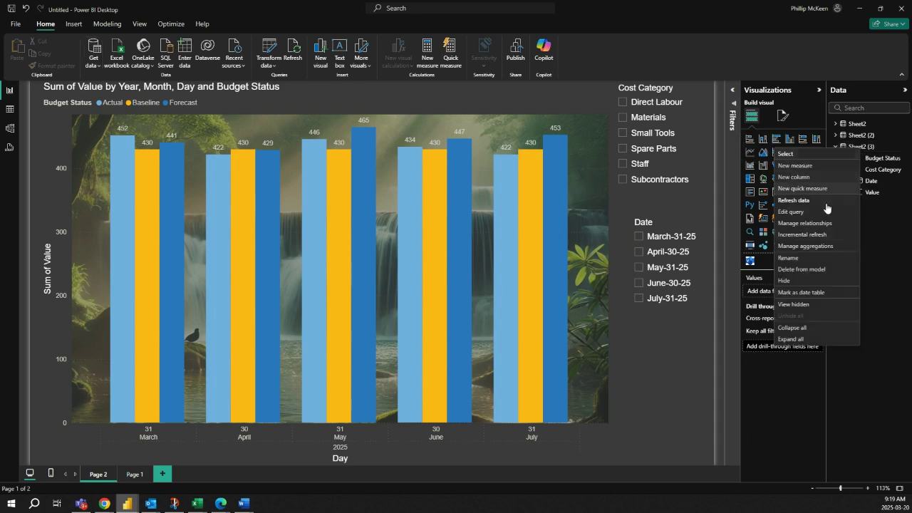
left_click(811, 211)
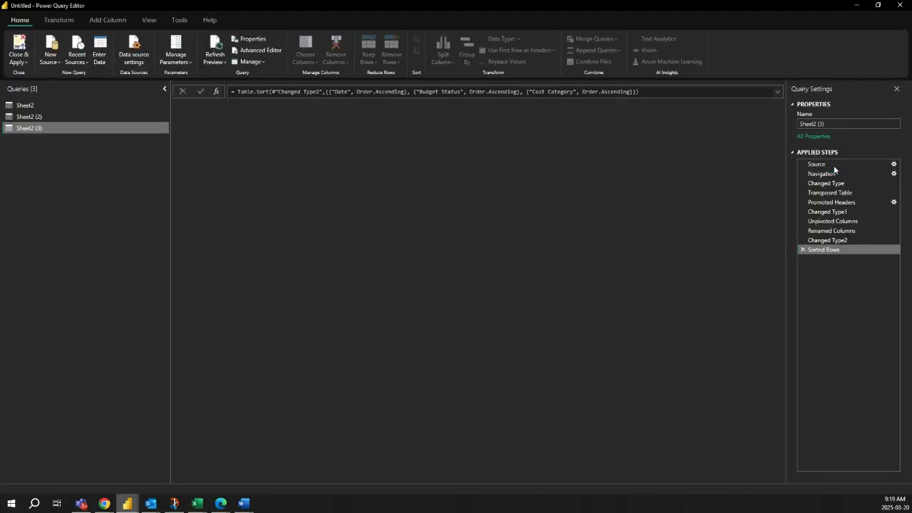
left_click(836, 167)
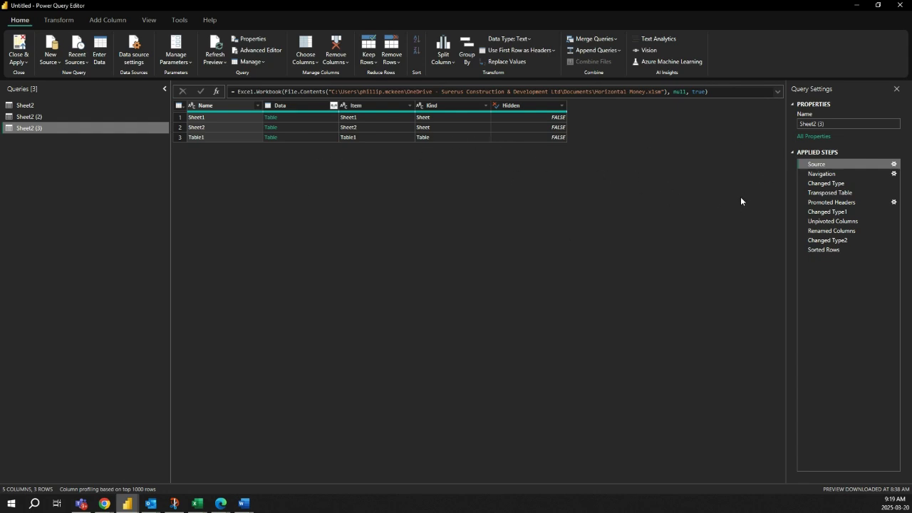
left_click(820, 174)
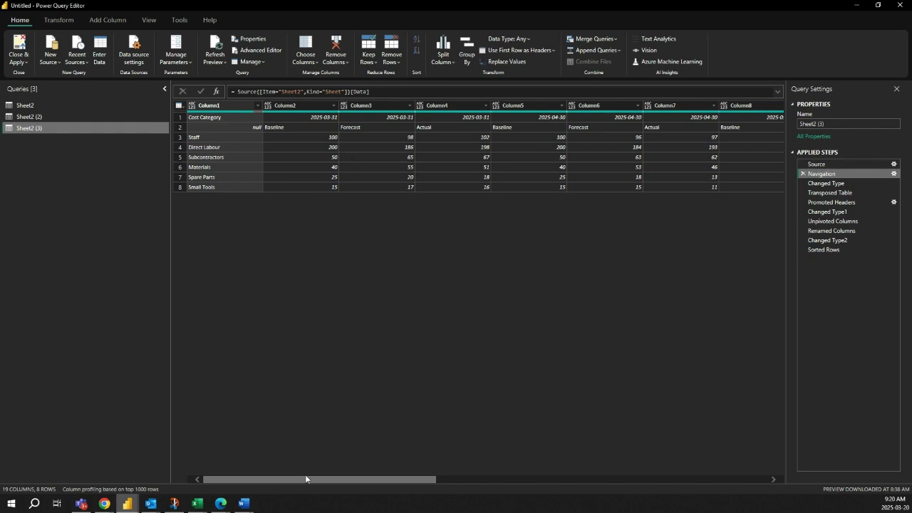
left_click_drag(307, 480, 635, 503)
Compare the table at the Changed Type step with the Transposed Table step to examine how Transpose swaps rows and columns
left_click(825, 184)
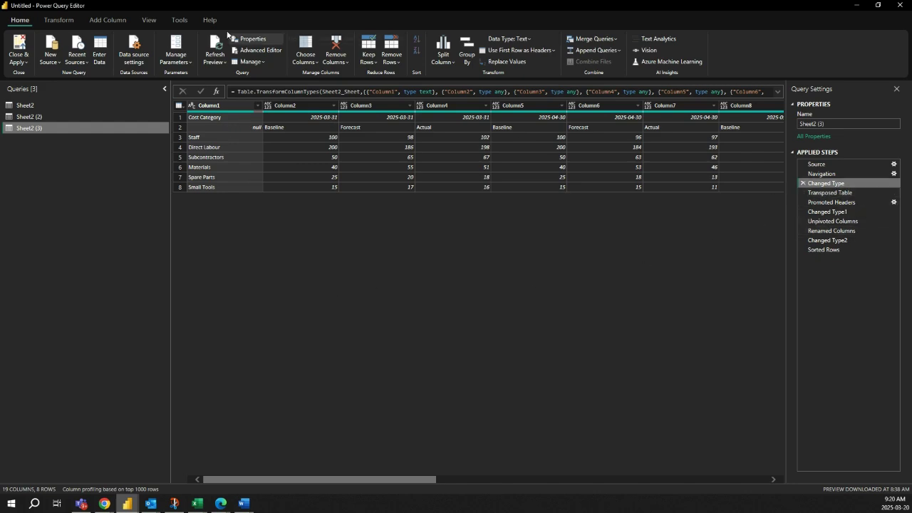
left_click(60, 20)
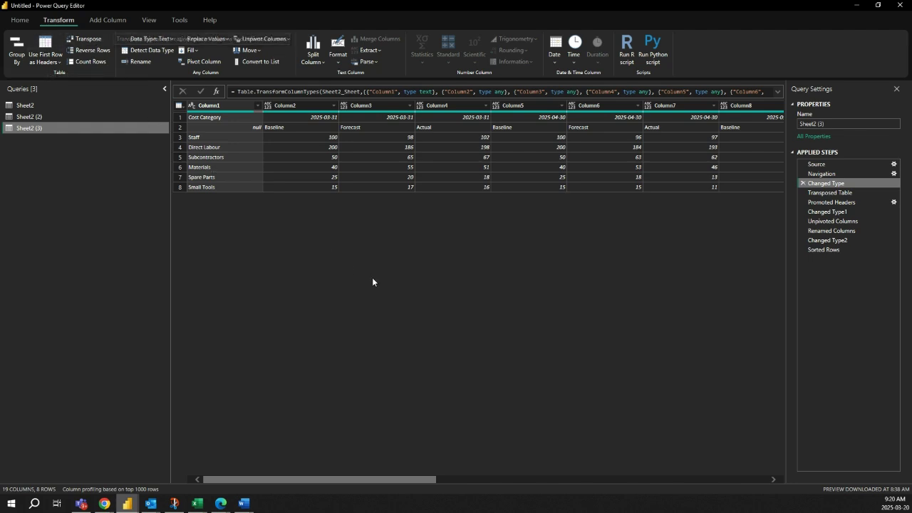
left_click(845, 194)
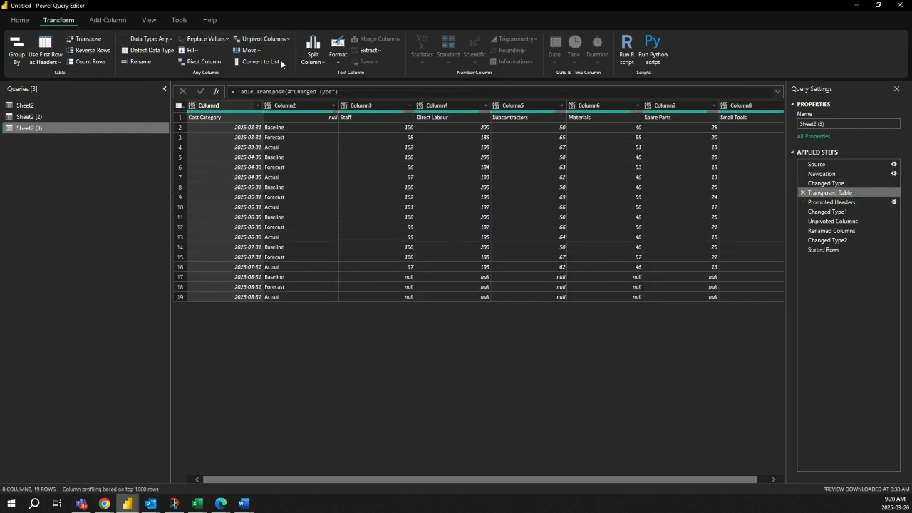
left_click(827, 183)
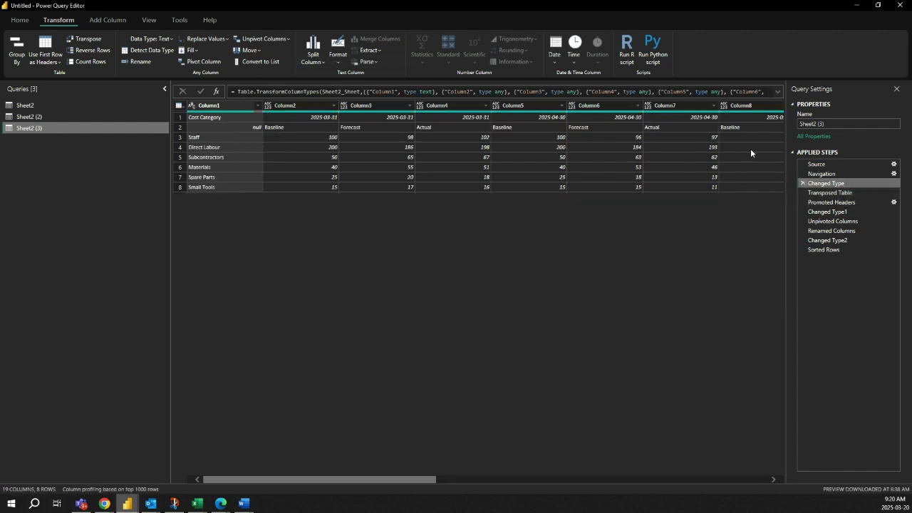
left_click(827, 193)
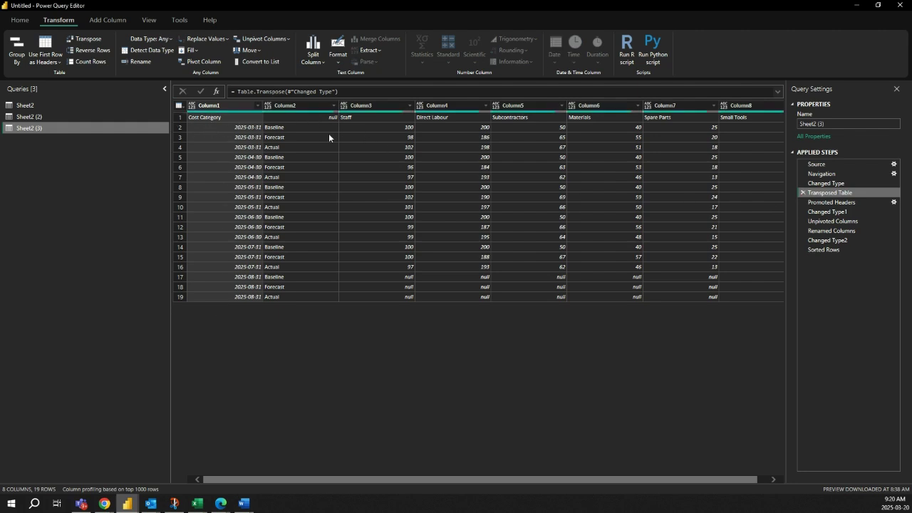
left_click(820, 183)
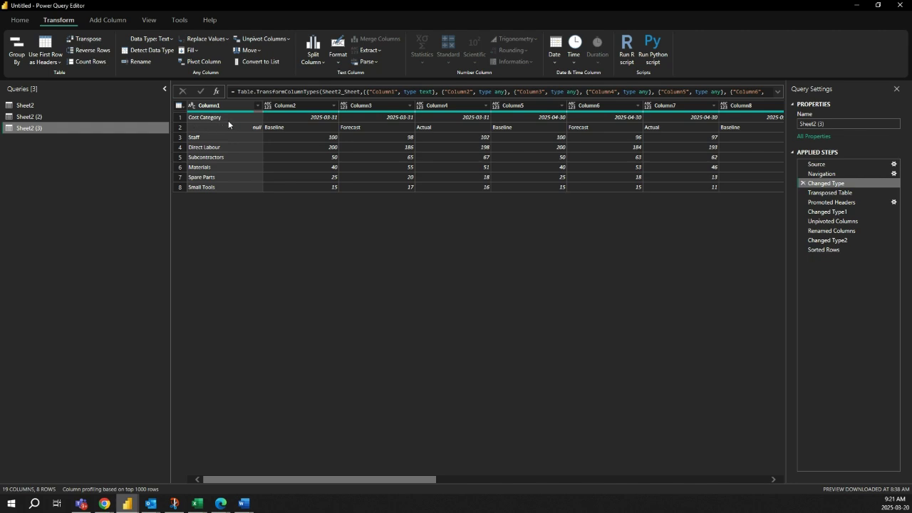
left_click(821, 194)
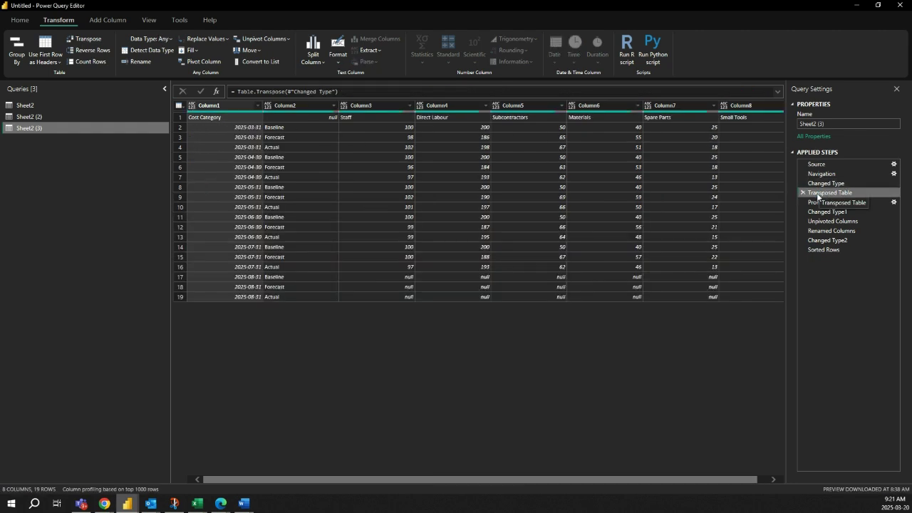
mouse_move(340, 111)
left_click(827, 183)
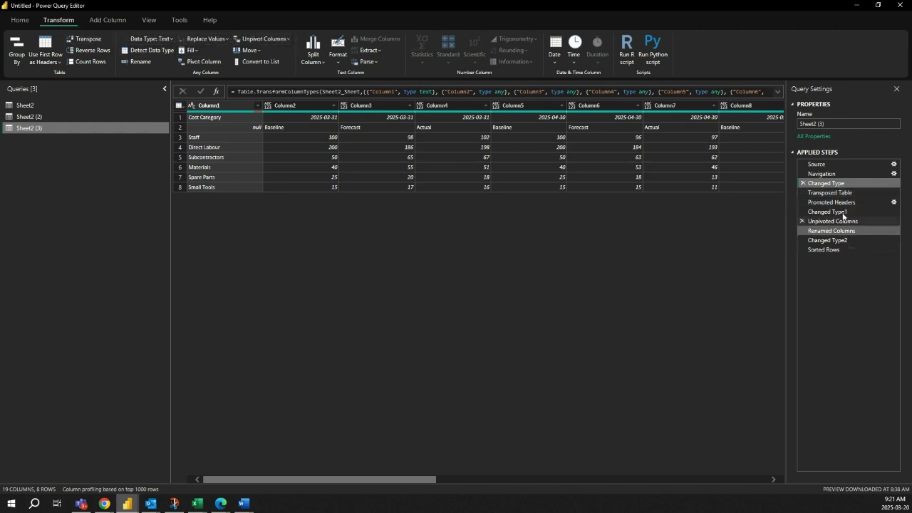
left_click(830, 193)
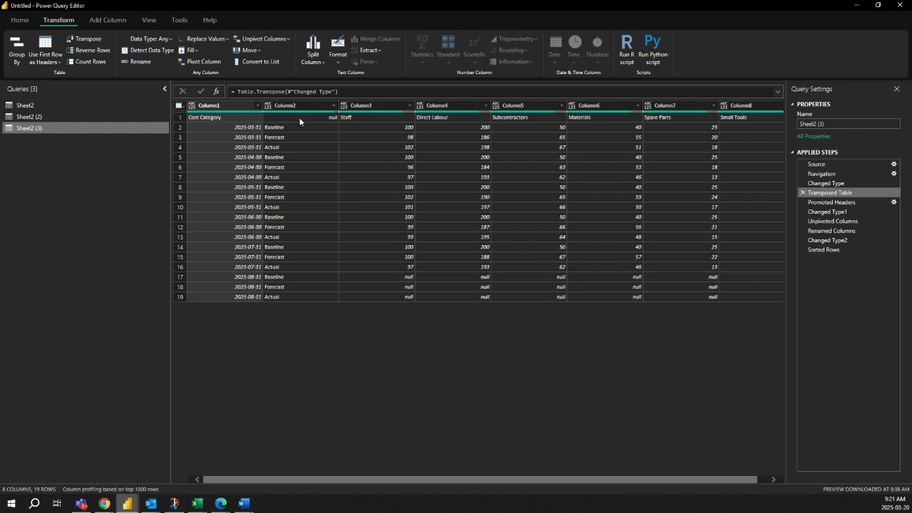
Show the option to use the first row as headers without applying it, and review all columns at the Promoted Headers step
left_click(180, 107)
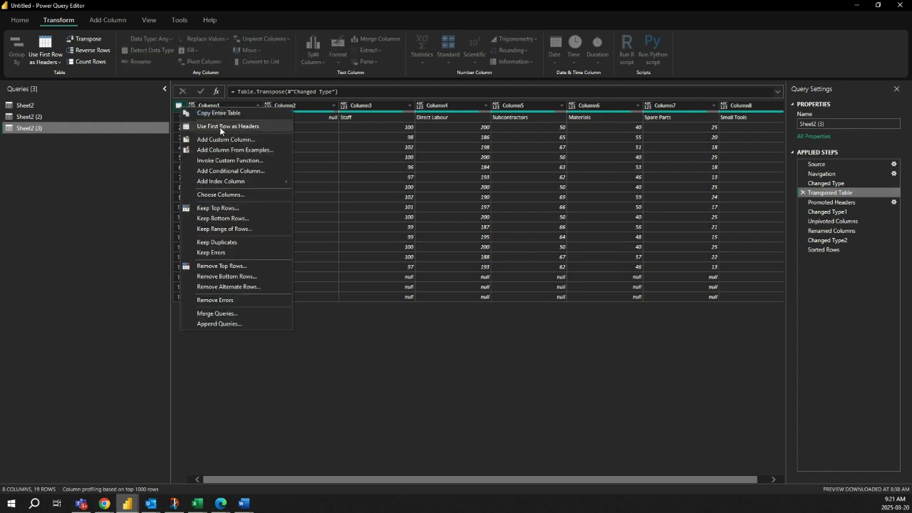
left_click(504, 359)
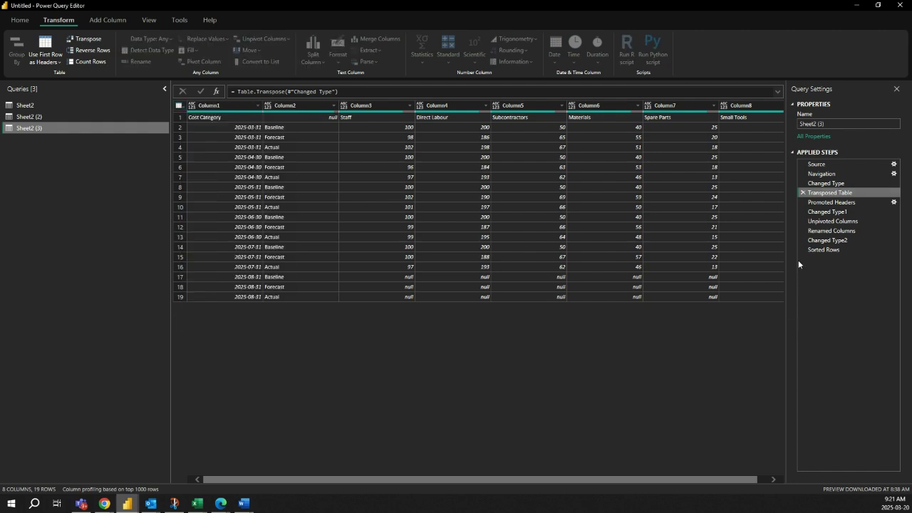
left_click(832, 203)
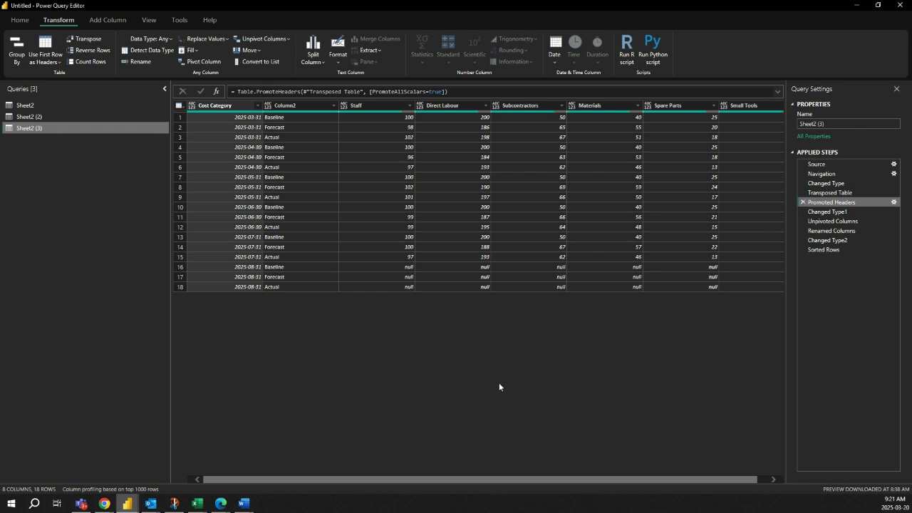
scroll(449, 323, "right", 1)
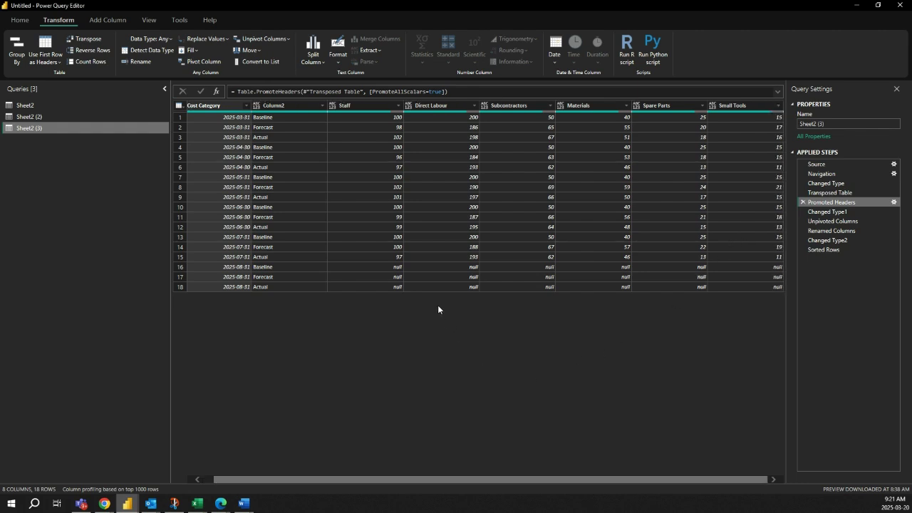
scroll(417, 308, "left", 1)
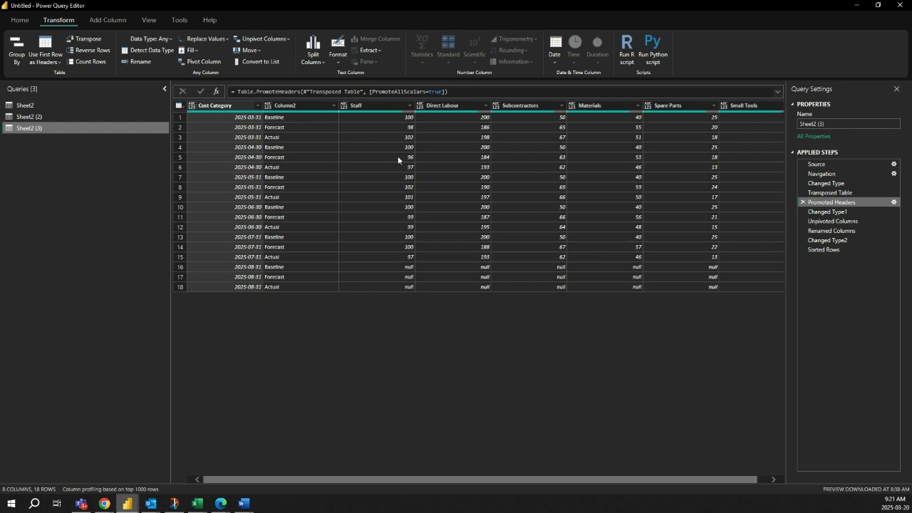
Select the Staff through Small Tools columns, show the Unpivot Columns options without applying any, and review the existing Unpivoted Columns step
left_click(372, 106)
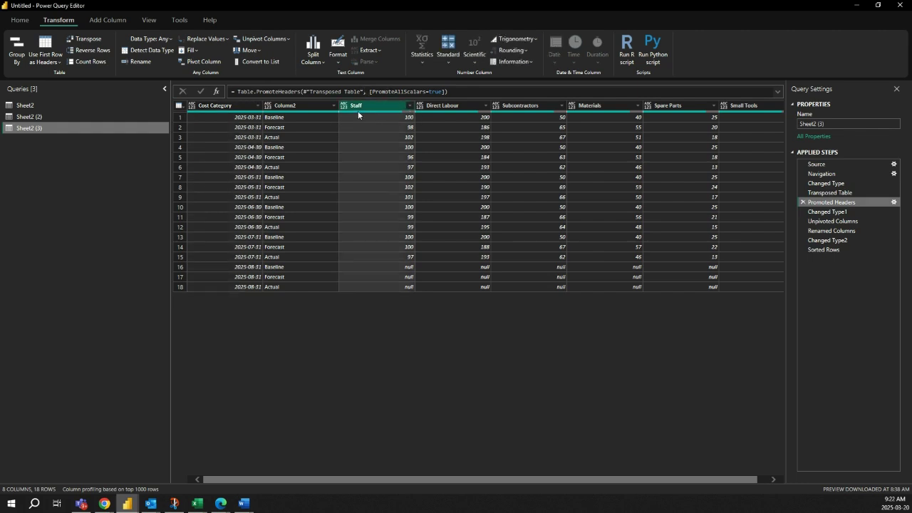
scroll(358, 116, "right", 1)
left_click(729, 105, "shift")
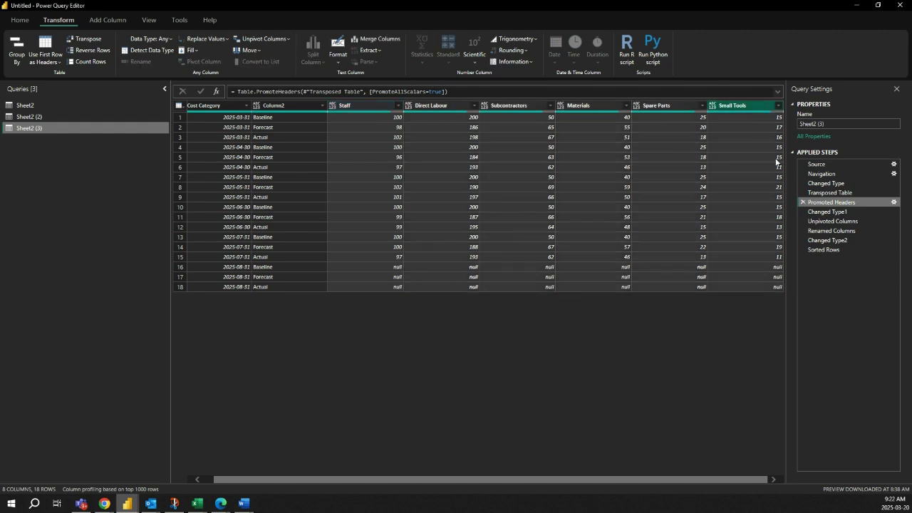
left_click(278, 39)
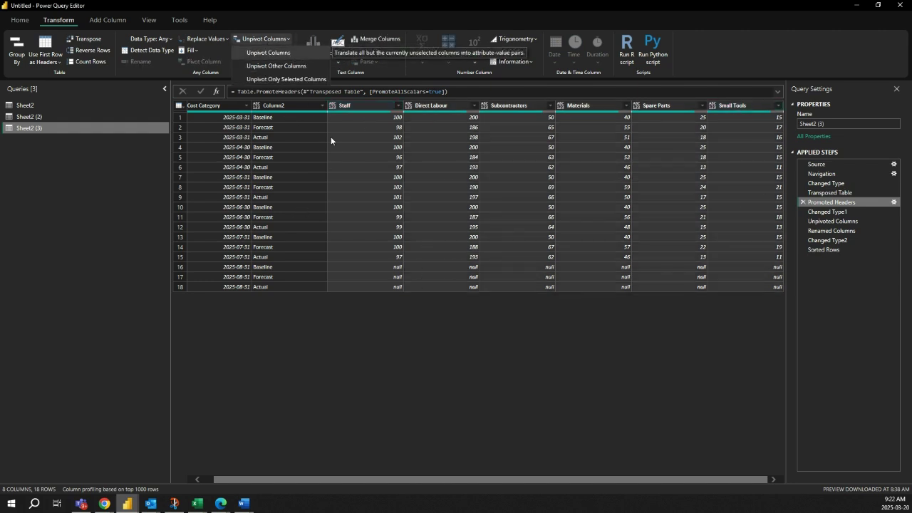
left_click(827, 212)
left_click(824, 222)
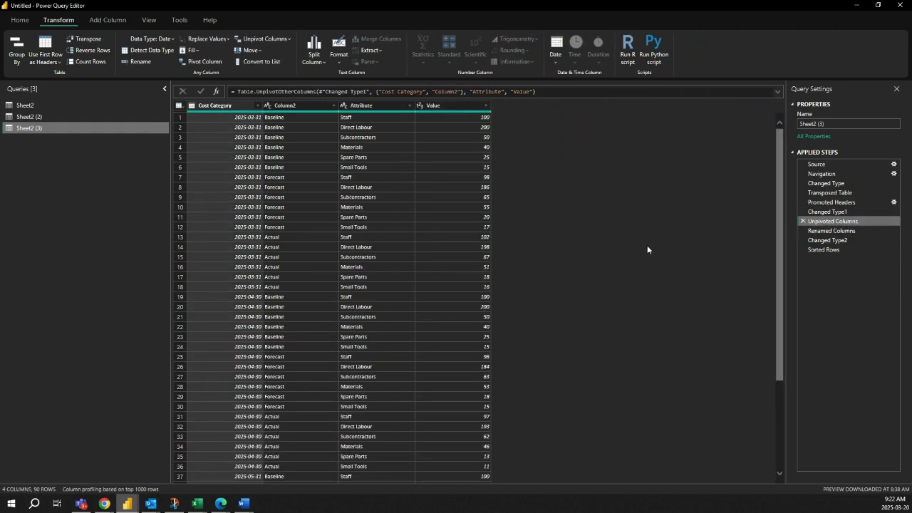
Select the Staff through Small Tools columns at the Promoted Headers step and compare that table with the Unpivoted Columns step
left_click(830, 202)
left_click(456, 106)
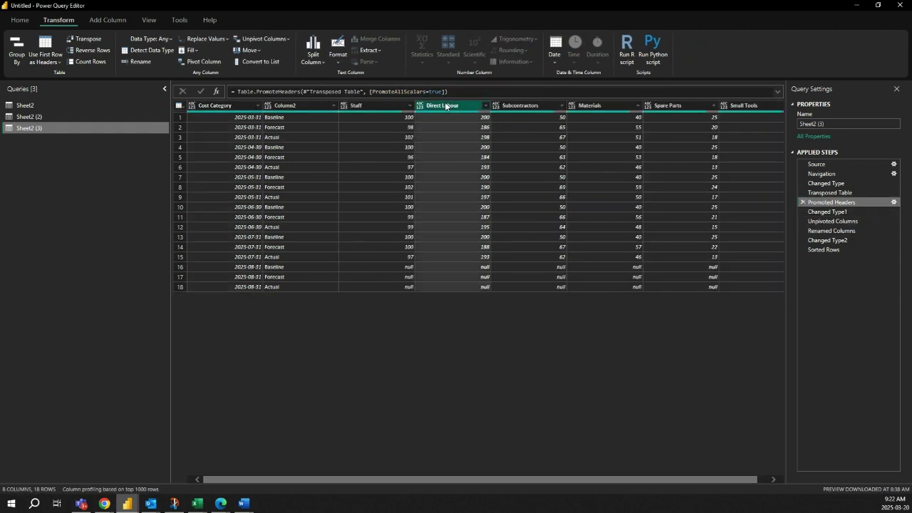
left_click(380, 108)
scroll(508, 127, "right", 1)
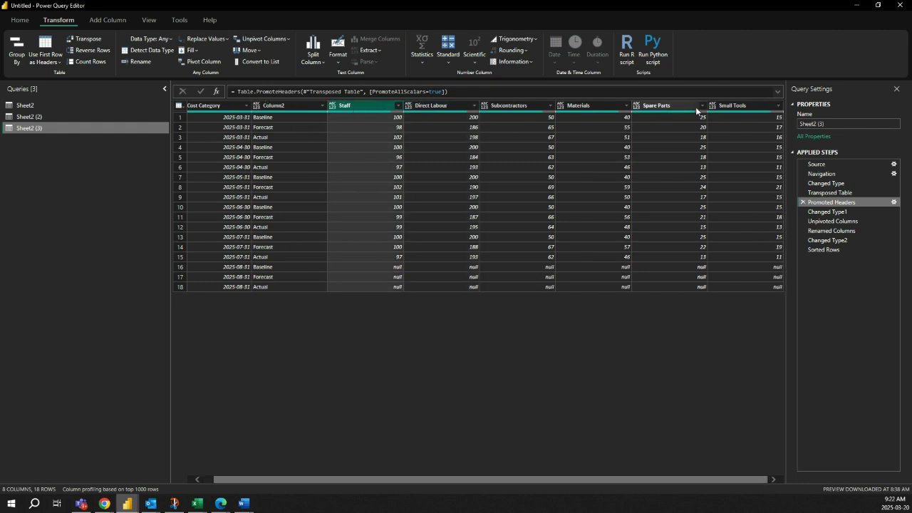
left_click(724, 107, "shift")
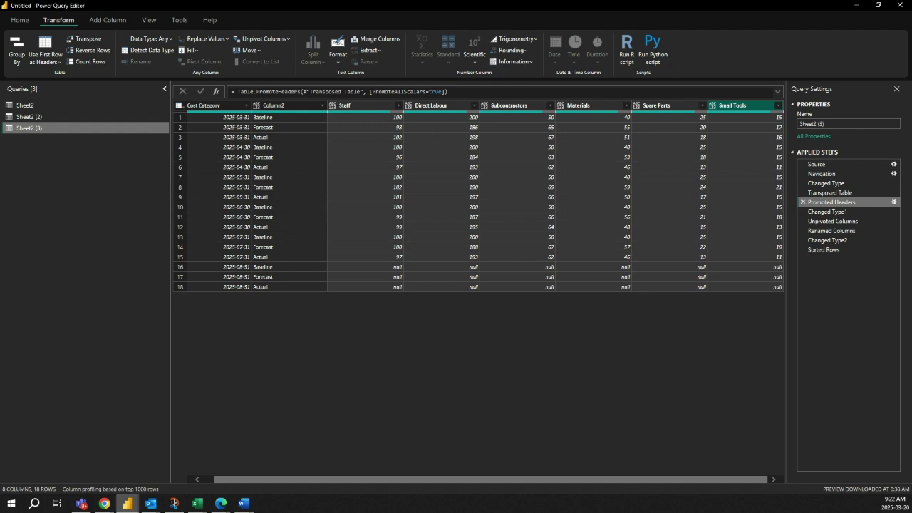
left_click(833, 222)
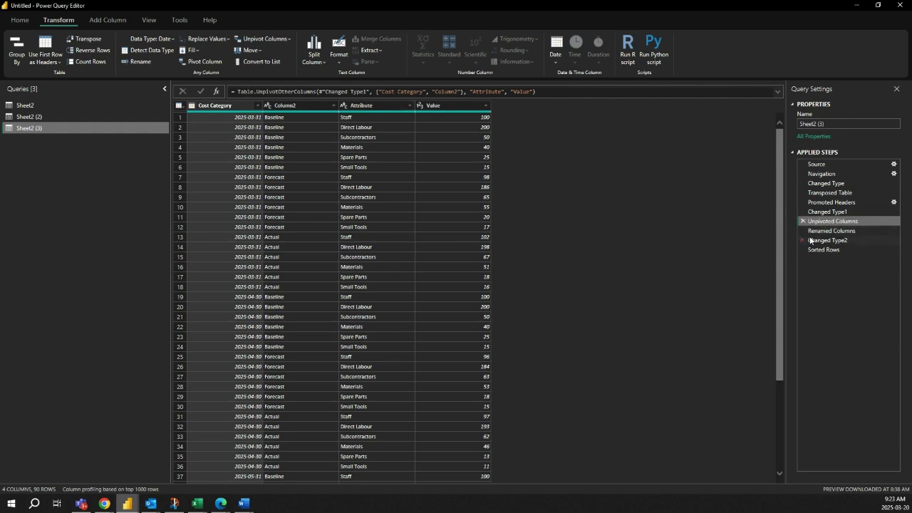
Review the table at the Renamed Columns, Changed Type2 and Sorted Rows steps
left_click(838, 231)
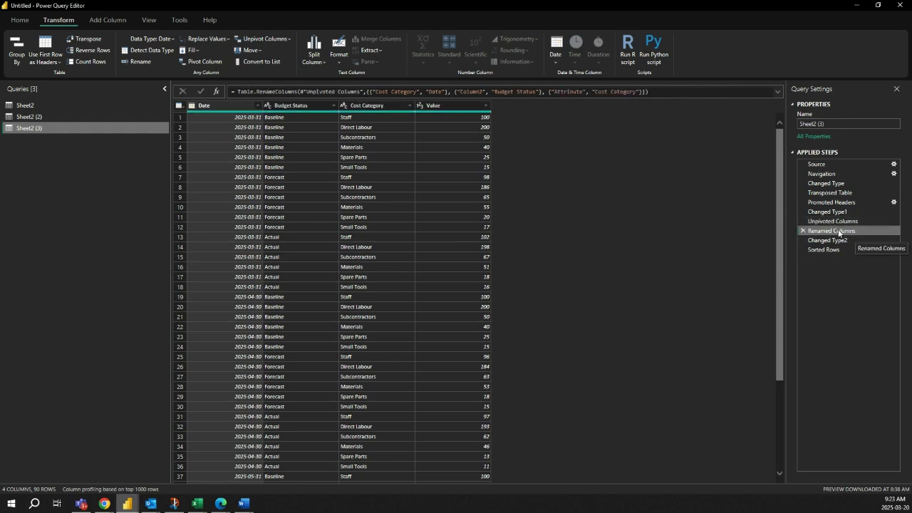
left_click(828, 241)
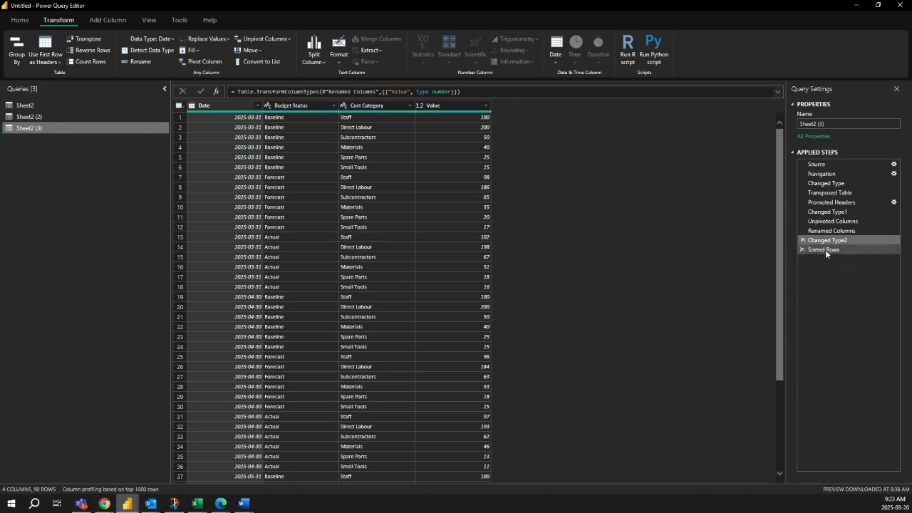
left_click(825, 250)
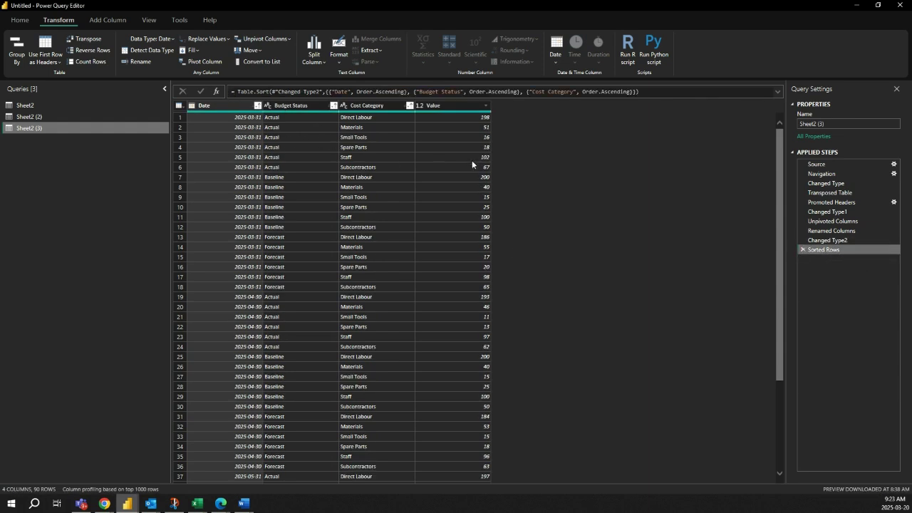
Close the query editor and apply the query changes to the report
left_click(20, 20)
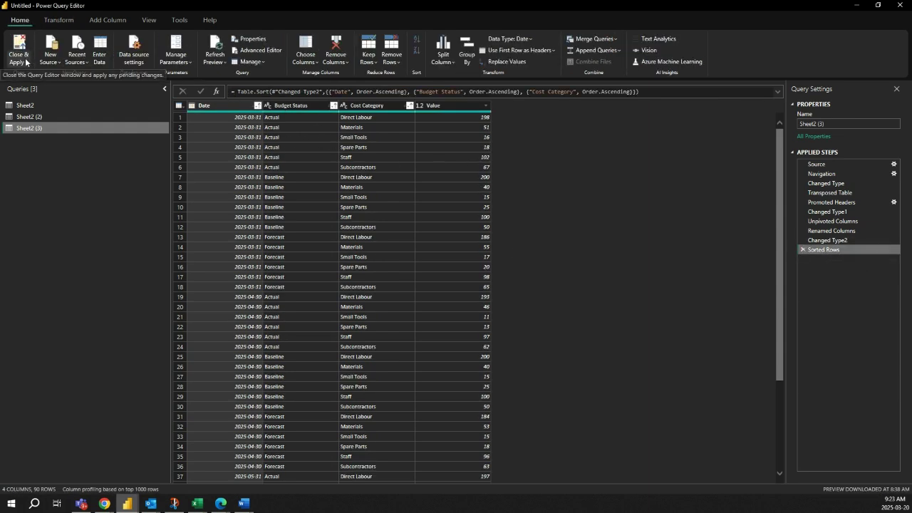
left_click(26, 63)
left_click(44, 75)
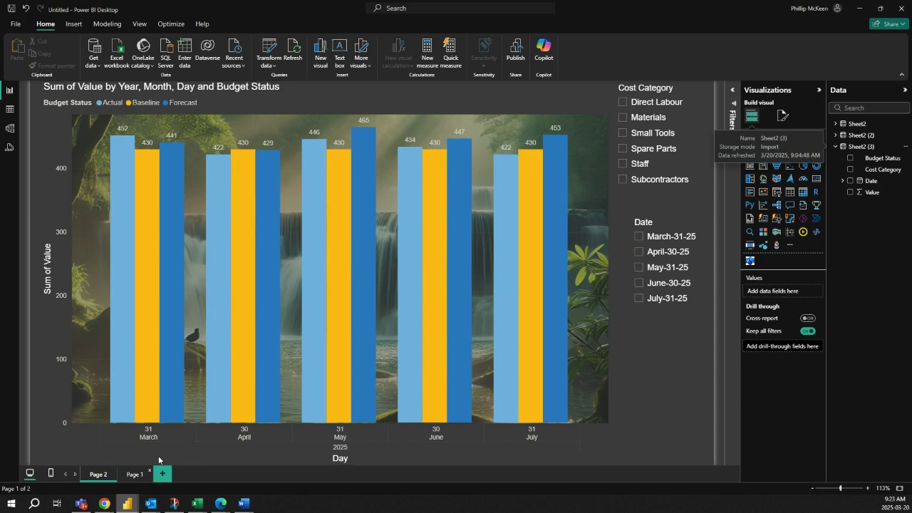
Build an enlarged clustered column chart on Page 1 showing the Sheet2 (3) Value by Date, with Budget Status as the legend
left_click(133, 475)
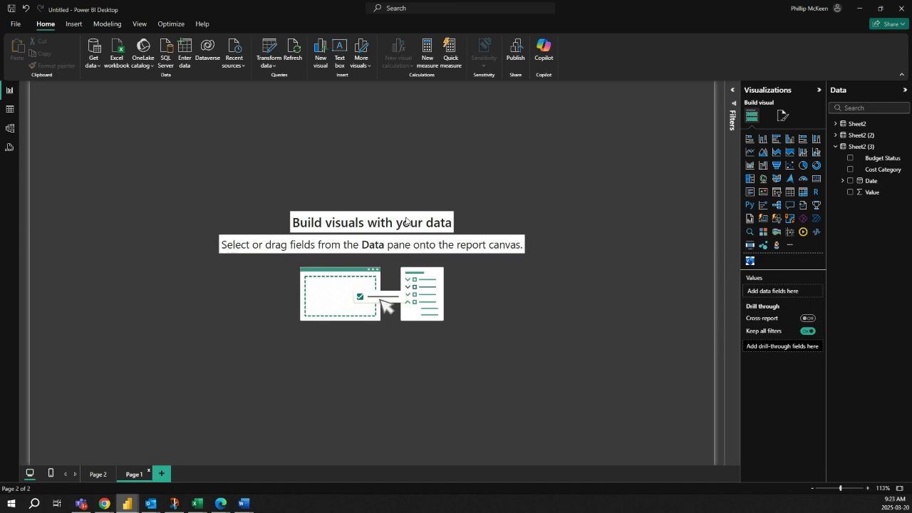
left_click(790, 139)
left_click_drag(183, 230, 473, 409)
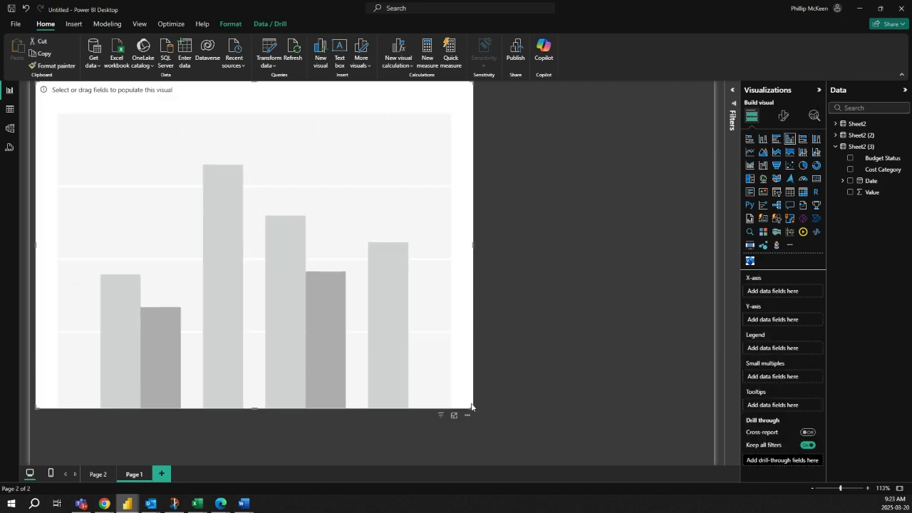
left_click(850, 192)
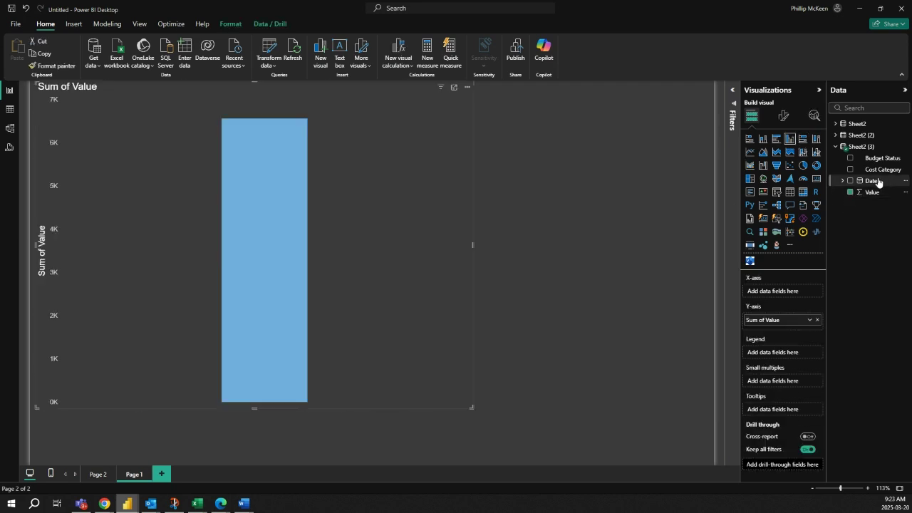
left_click_drag(871, 180, 338, 307)
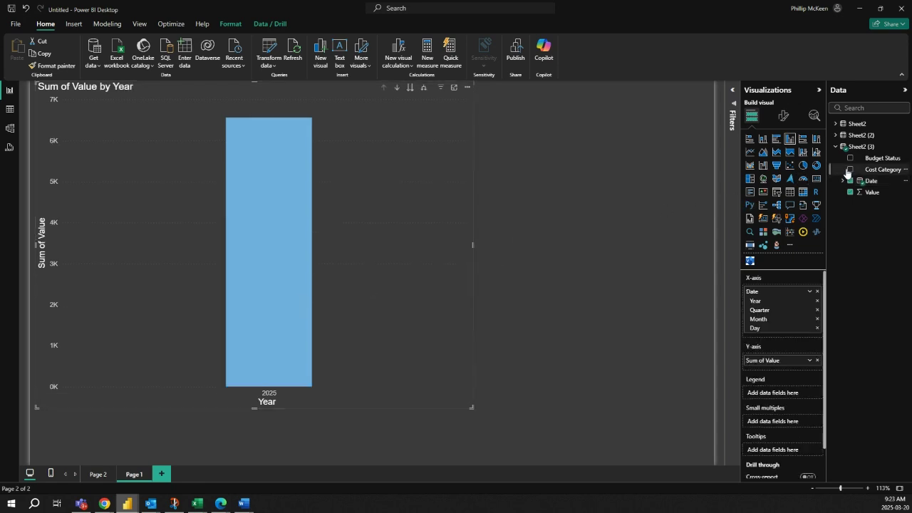
left_click_drag(878, 158, 390, 211)
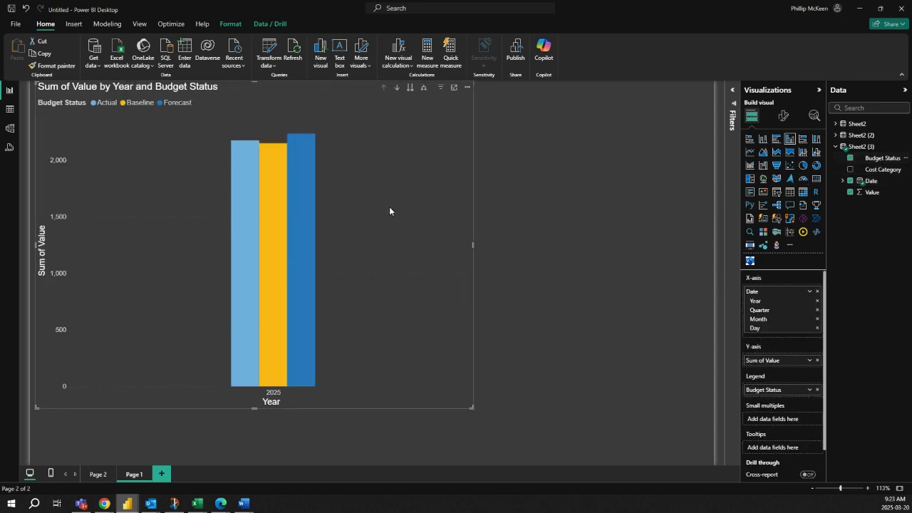
Re-add Date to the chart's X-axis without its Quarter level, and enlarge the chart
left_click(817, 291)
left_click_drag(868, 181, 784, 294)
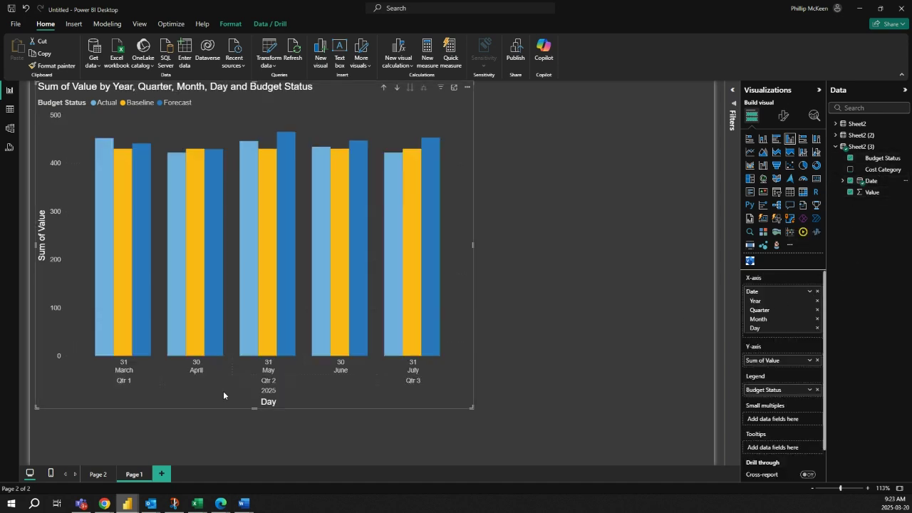
left_click(817, 311)
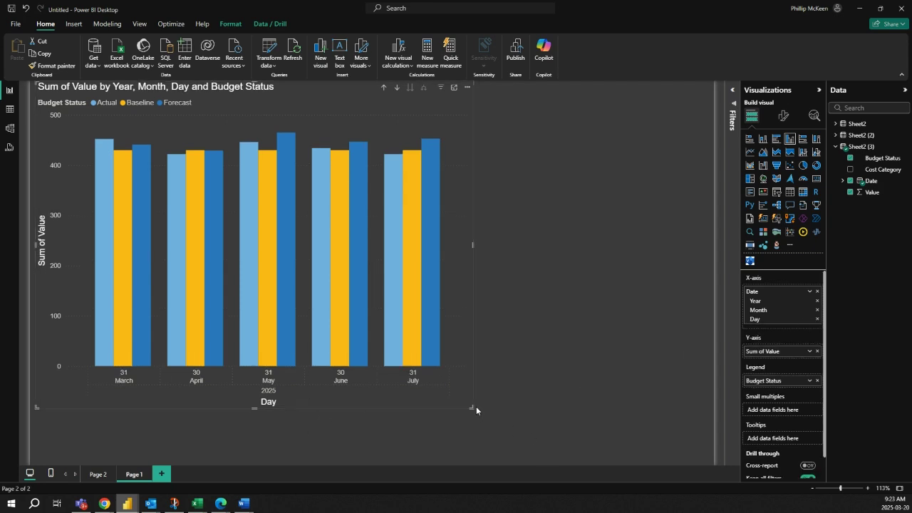
left_click_drag(480, 411, 538, 440)
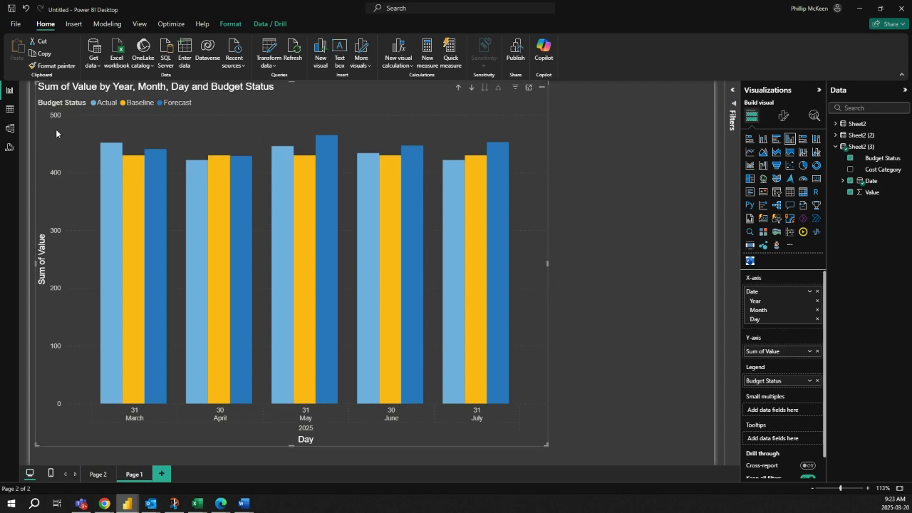
Turn on data labels for the column chart and review their detailed settings without changing them
left_click(785, 116)
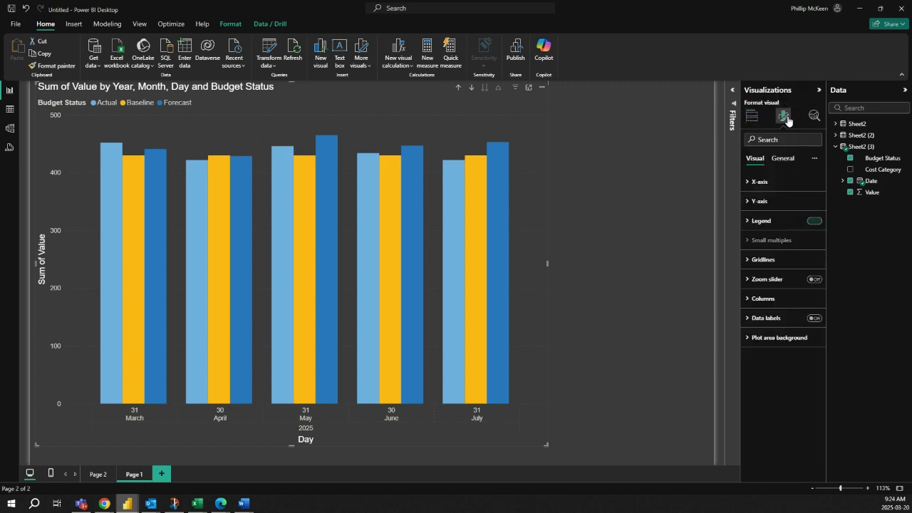
left_click(813, 319)
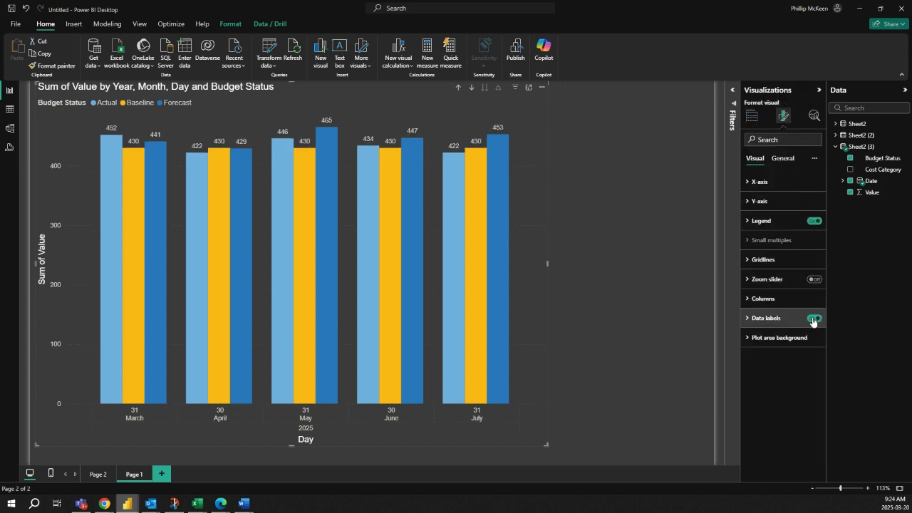
left_click(795, 324)
scroll(793, 317, "down", 3)
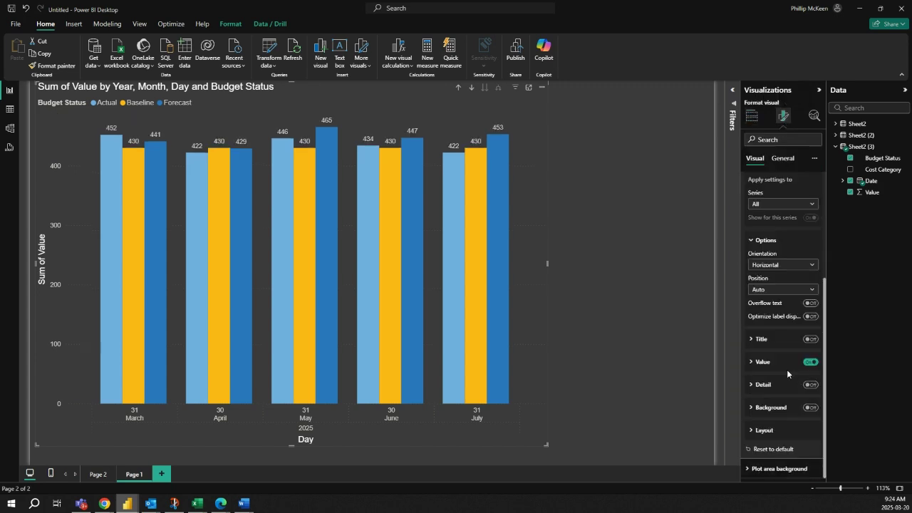
scroll(792, 305, "up", 3)
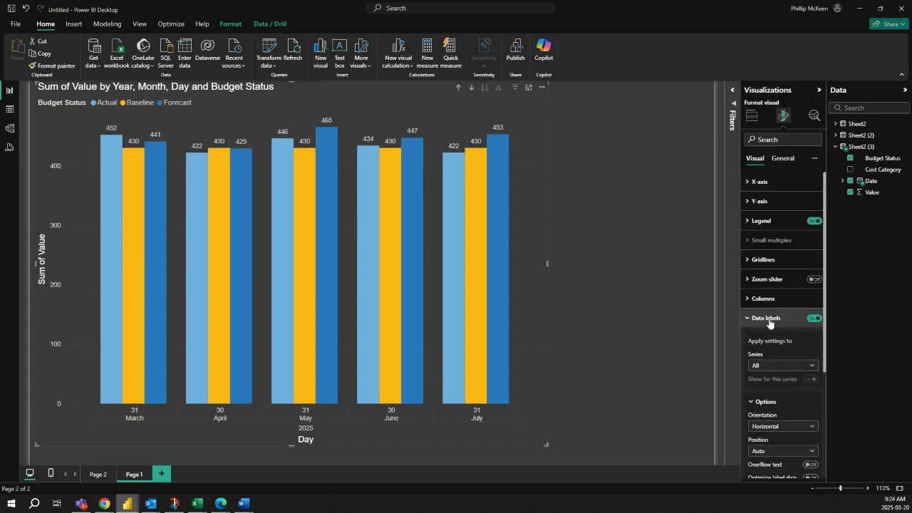
left_click(768, 319)
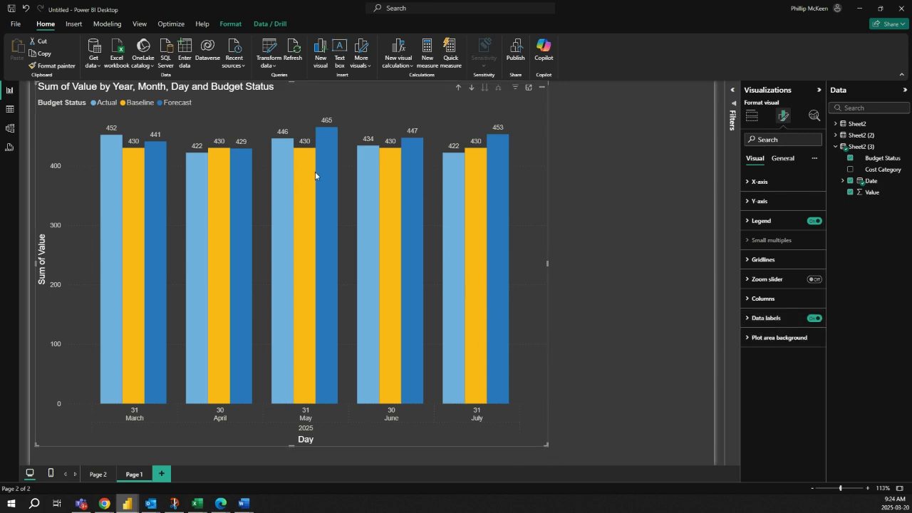
Add a Cost Category slicer beside the column chart, shortened to about half the chart's height
left_click(580, 166)
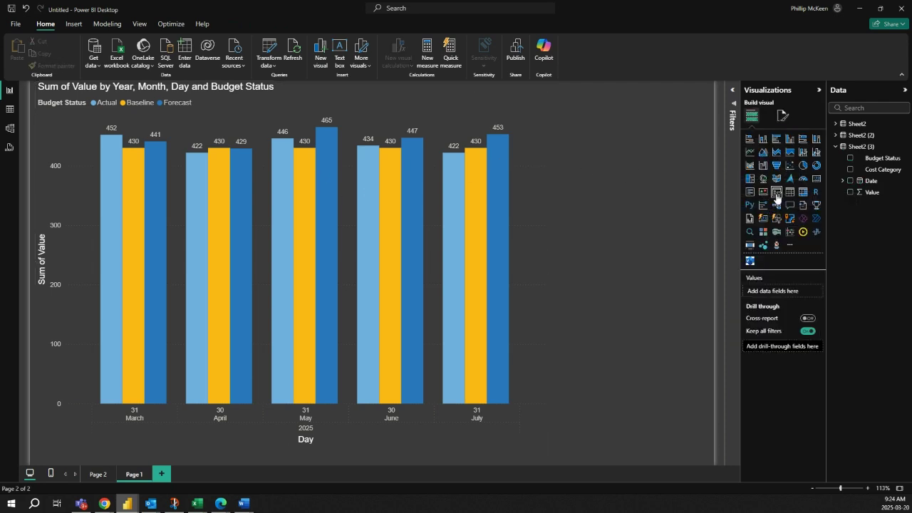
left_click(775, 198)
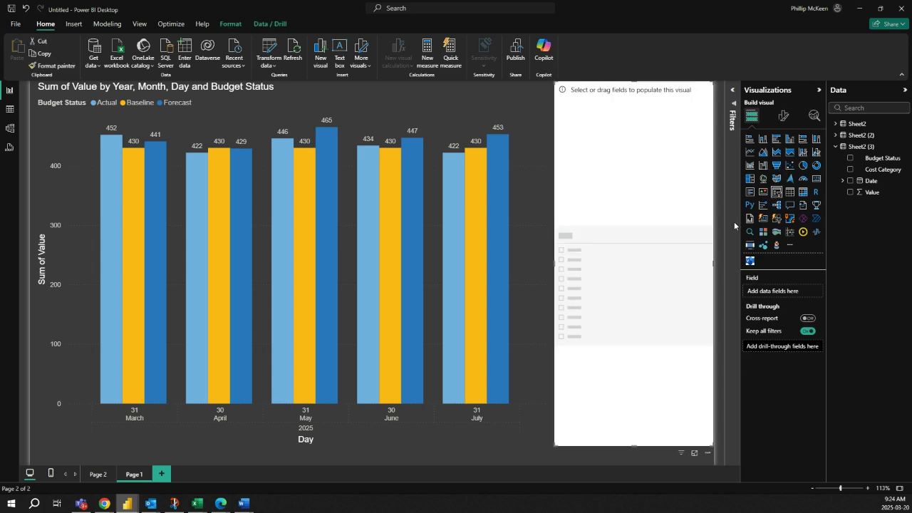
left_click_drag(638, 446, 620, 211)
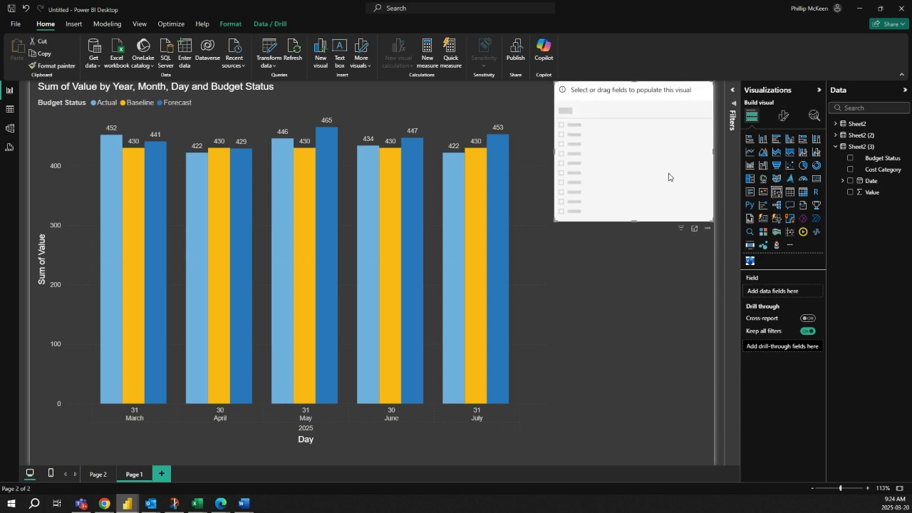
left_click_drag(879, 171, 684, 146)
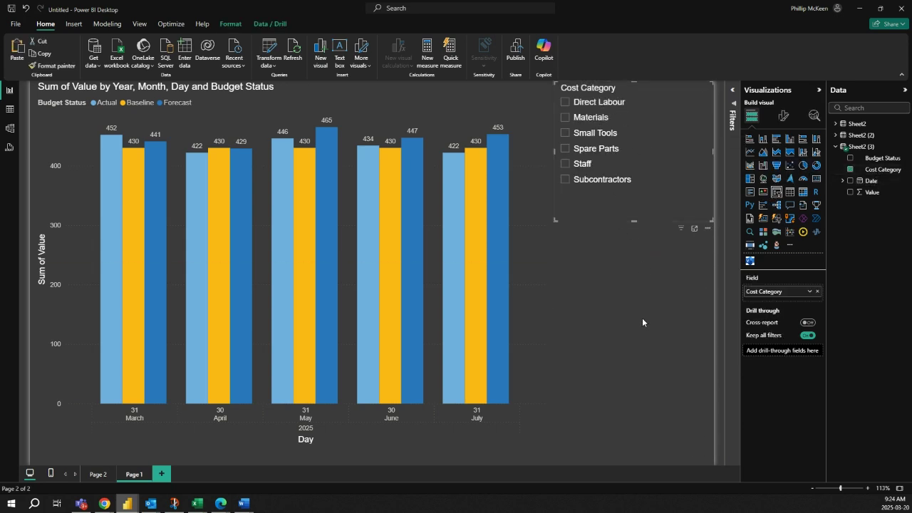
Duplicate the Cost Category slicer below the original and replace the copy's field with Date
left_click_drag(623, 84, 623, 89)
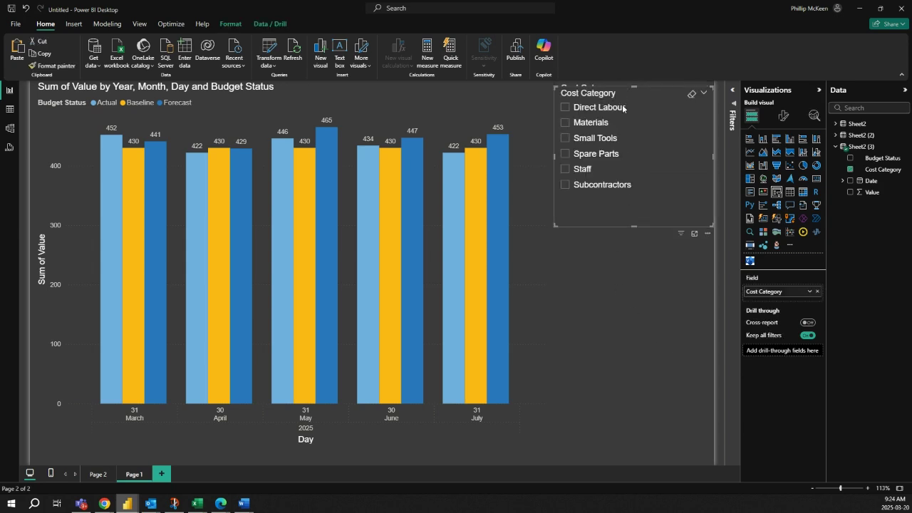
key("ctrl+c")
key("ctrl+v")
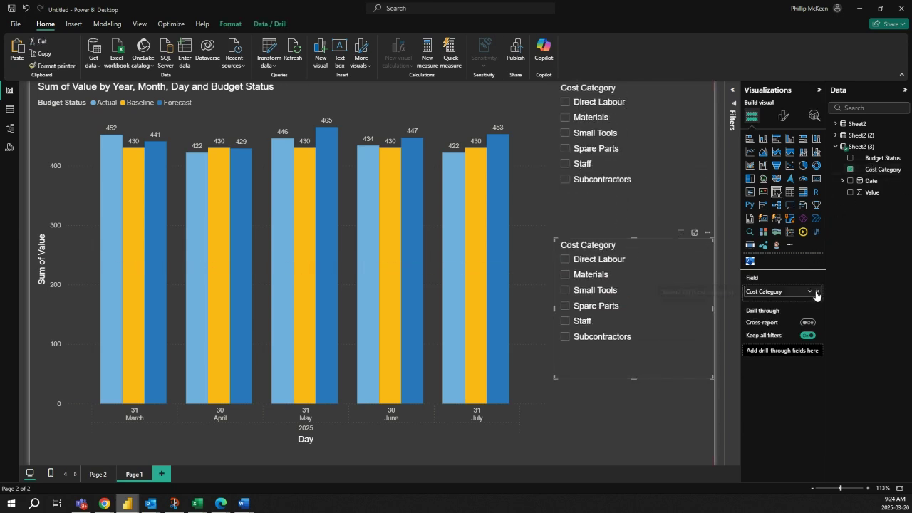
left_click(818, 291)
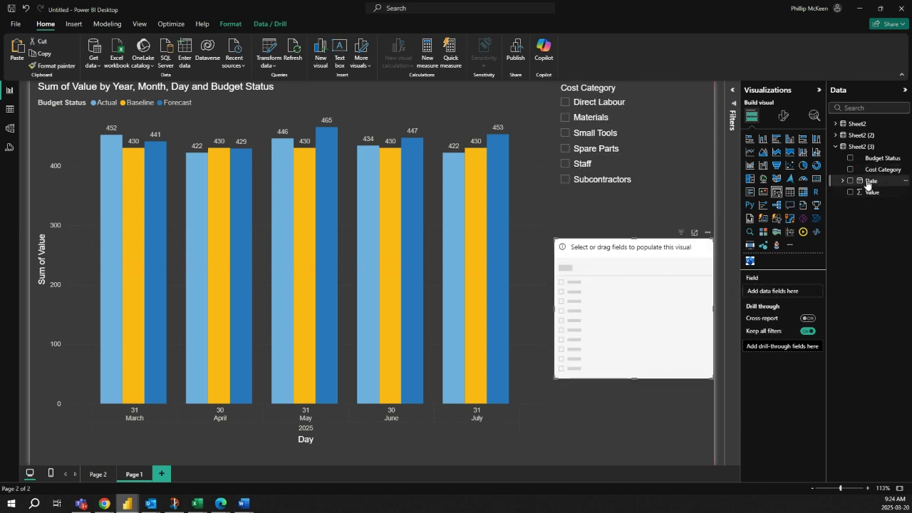
left_click_drag(869, 183, 644, 374)
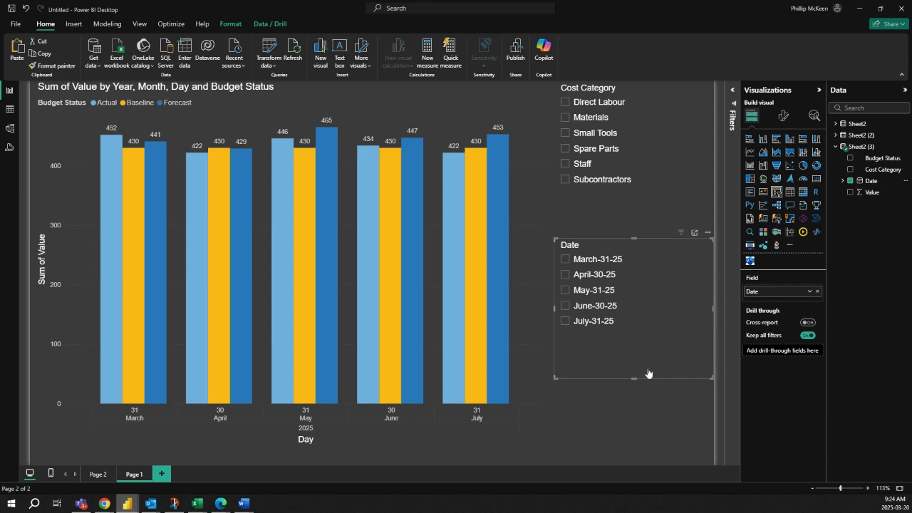
Try the Between style on the Date slicer and switch it to the Dropdown style
left_click(783, 115)
left_click(794, 179)
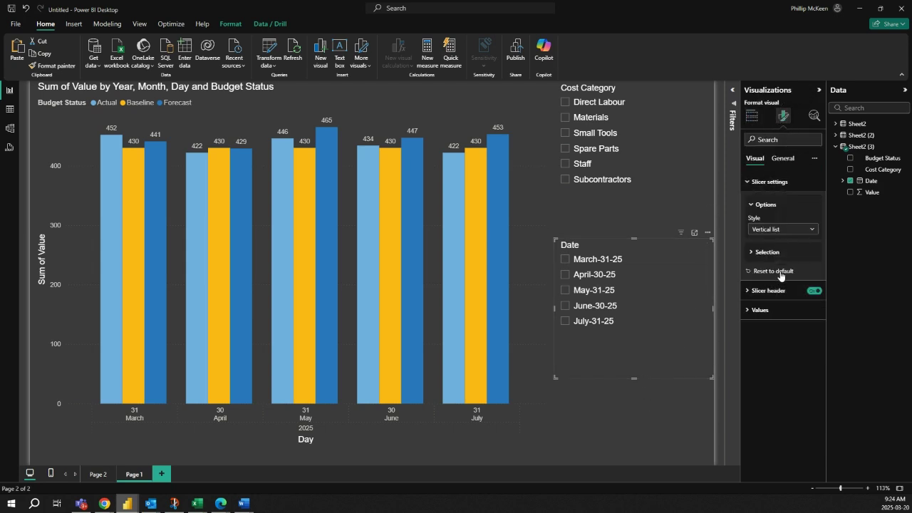
left_click(785, 229)
left_click(779, 264)
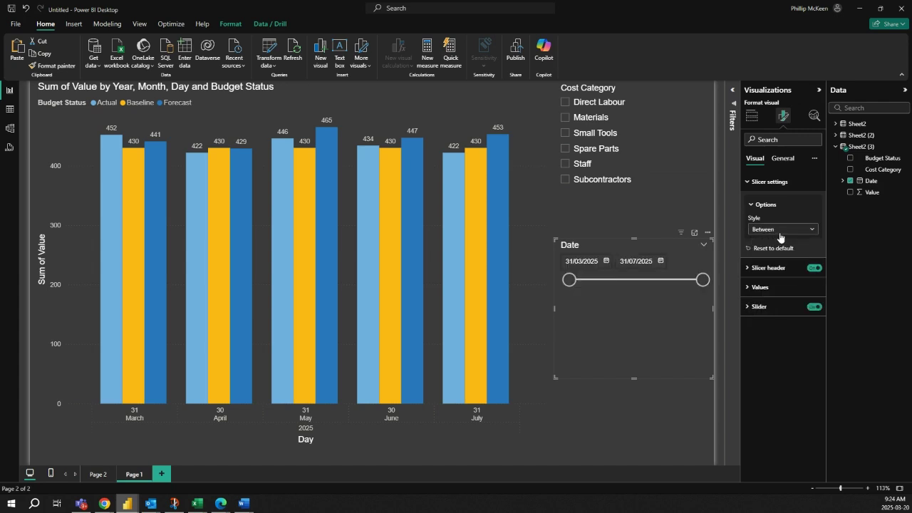
left_click(781, 231)
left_click(774, 297)
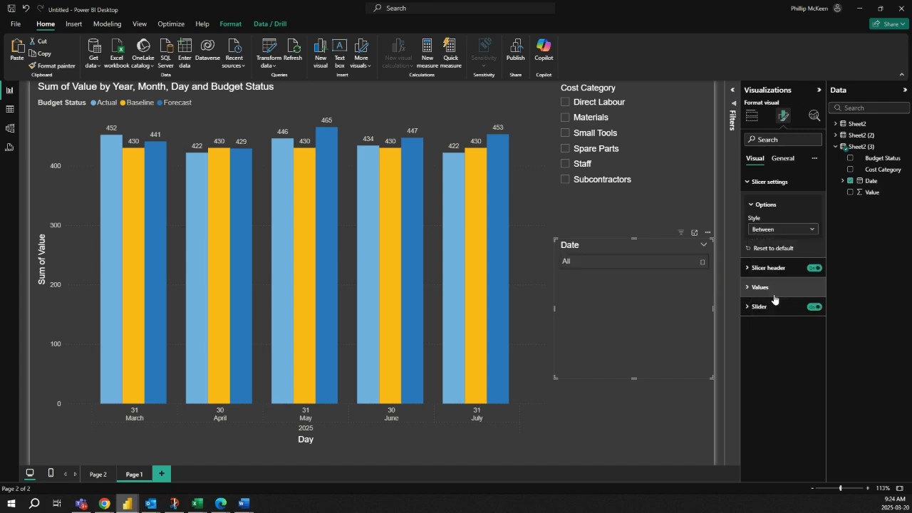
Switch the Date slicer to the Vertical list style and shorten it to just fit its five dates
left_click(776, 229)
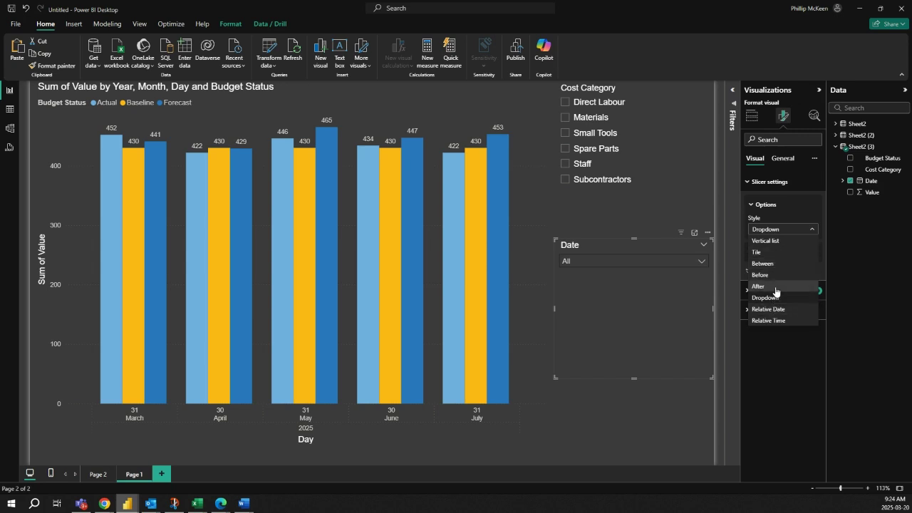
left_click(634, 377)
left_click(773, 230)
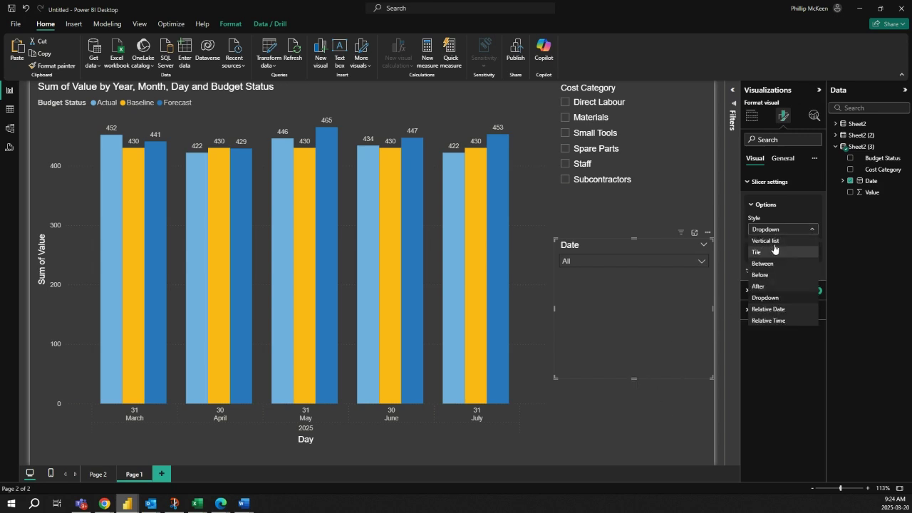
left_click(669, 345)
left_click_drag(635, 378, 633, 336)
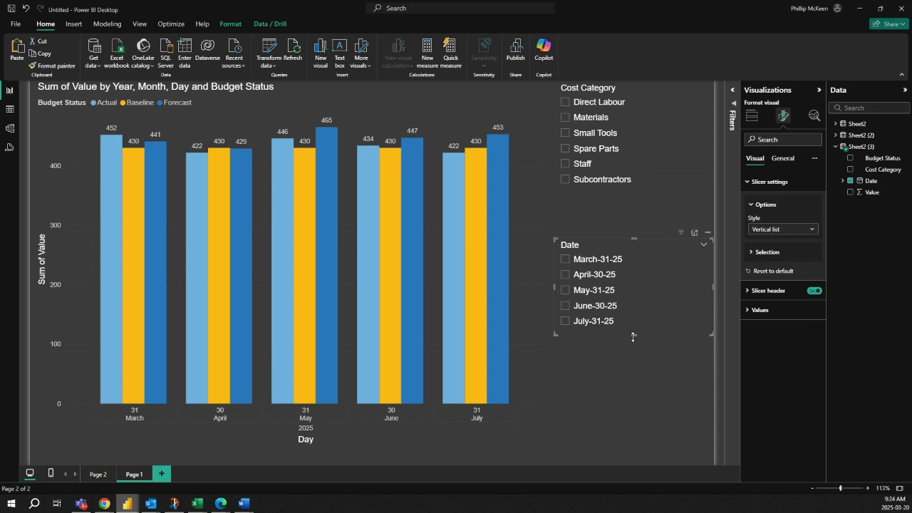
Add the waterfall image from the Downloads folder as the column chart's plot area background, with about 46% transparency
left_click(376, 357)
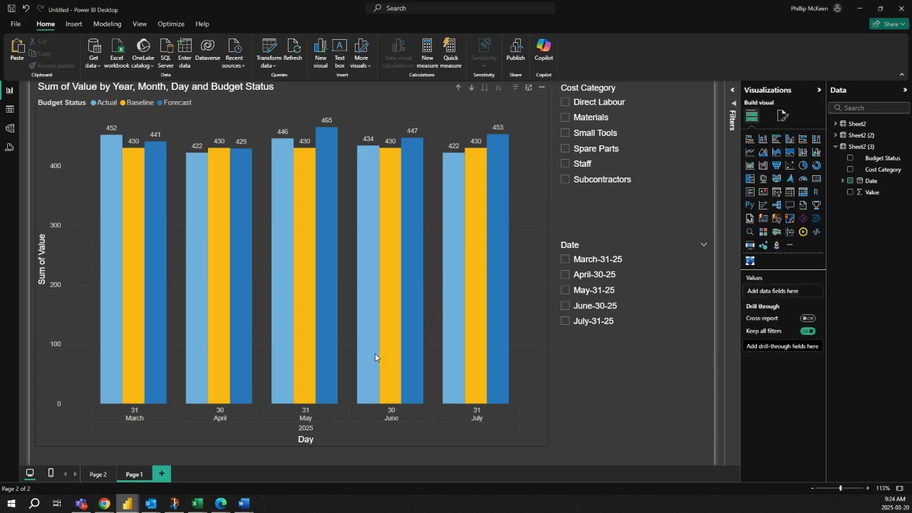
left_click(259, 336)
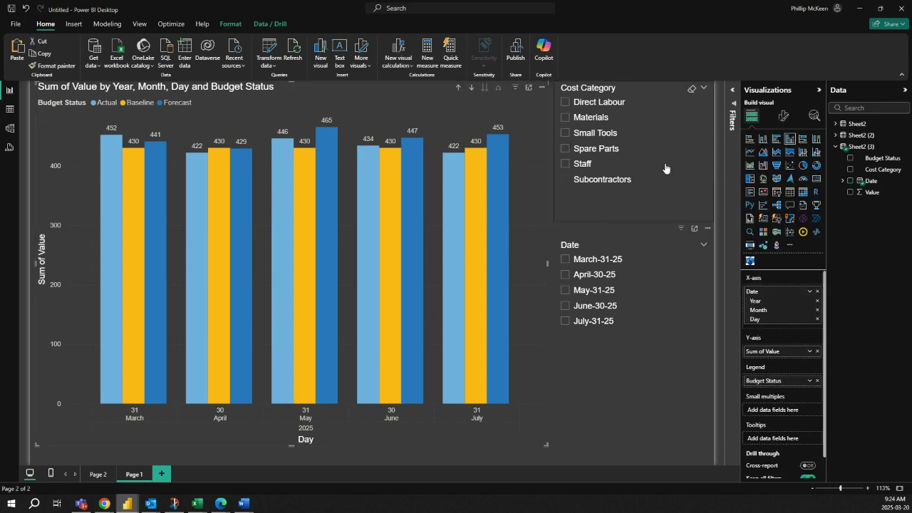
left_click(784, 116)
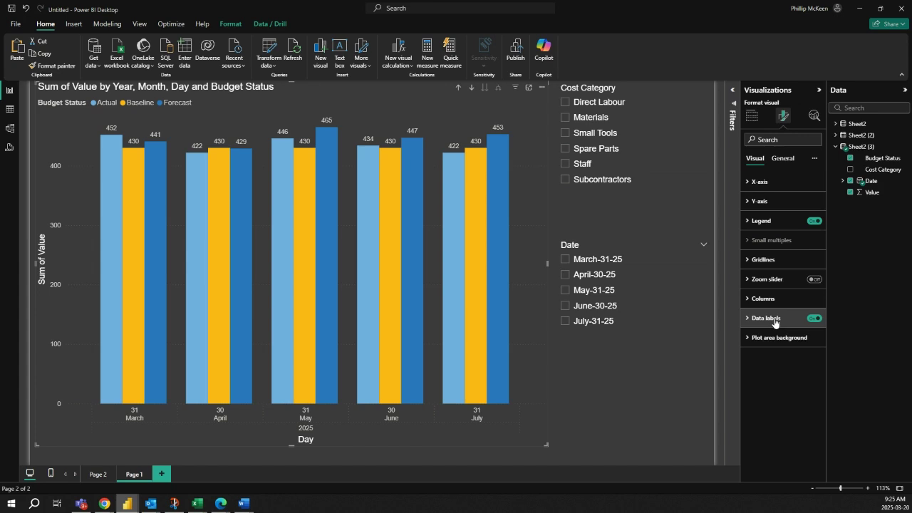
left_click(777, 340)
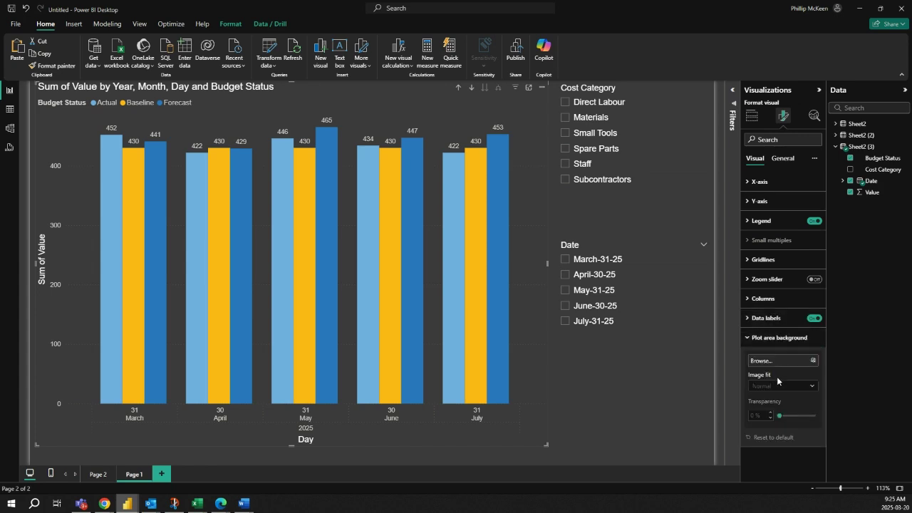
left_click(778, 364)
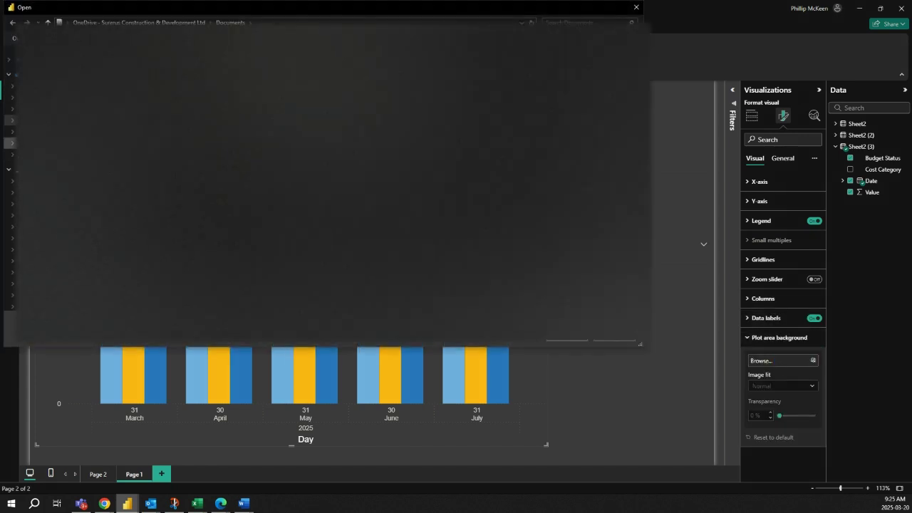
left_click(11, 215)
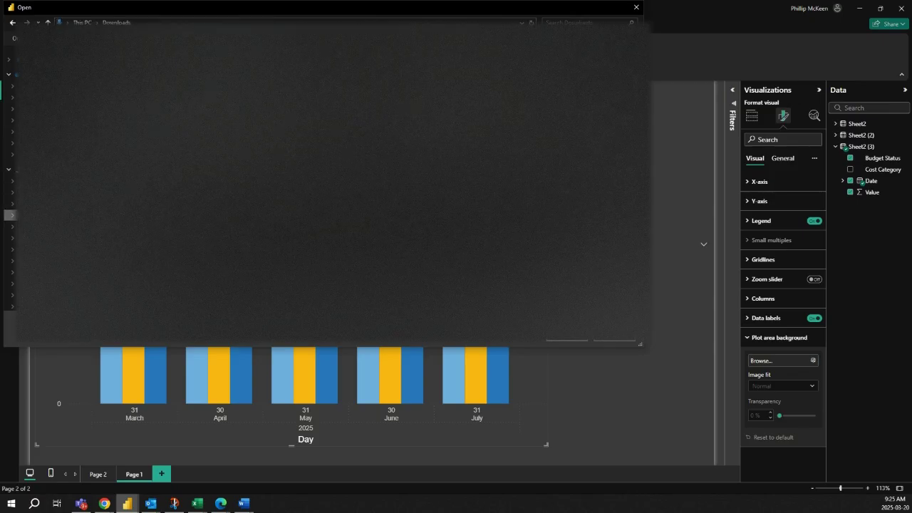
double_click(464, 274)
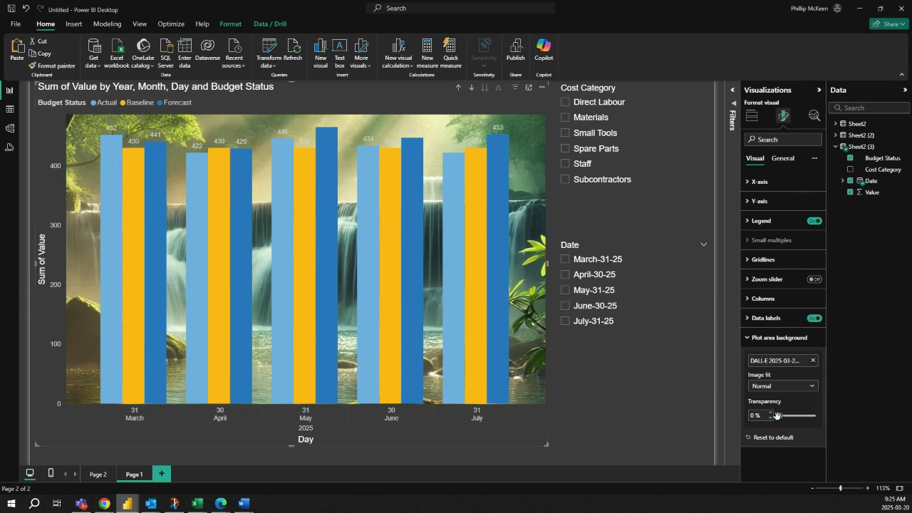
mouse_move(780, 416)
left_mouse_down()
mouse_move(806, 425)
mouse_move(795, 416)
left_mouse_up()
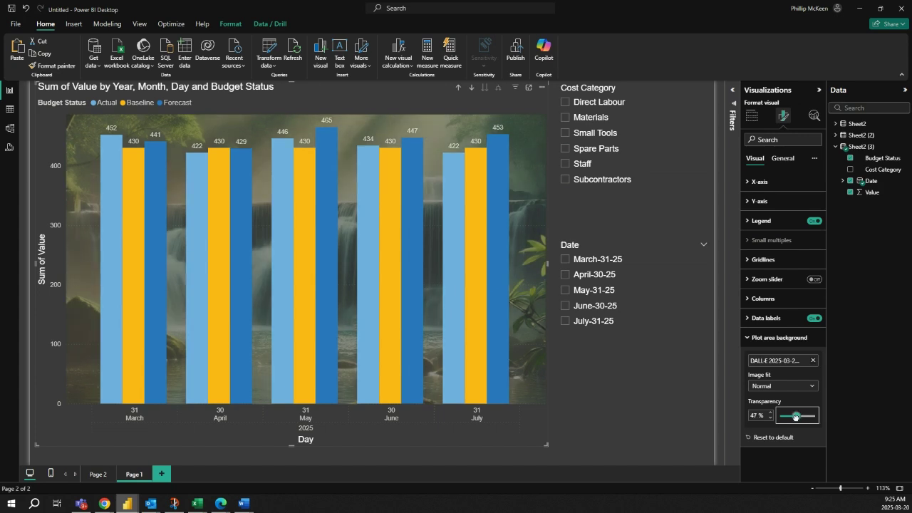
Enlarge the column chart slightly and set its X-axis values to font size 15
left_click_drag(548, 449, 555, 456)
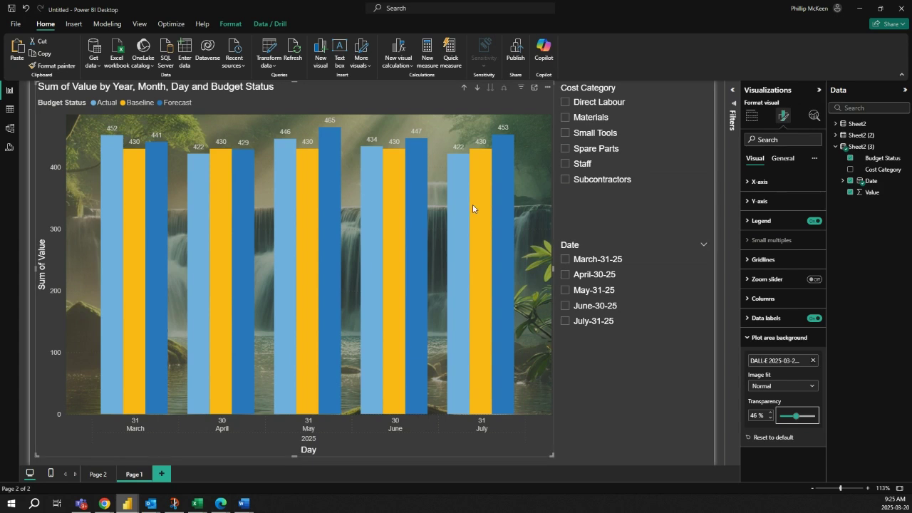
left_click(752, 118)
left_click(781, 118)
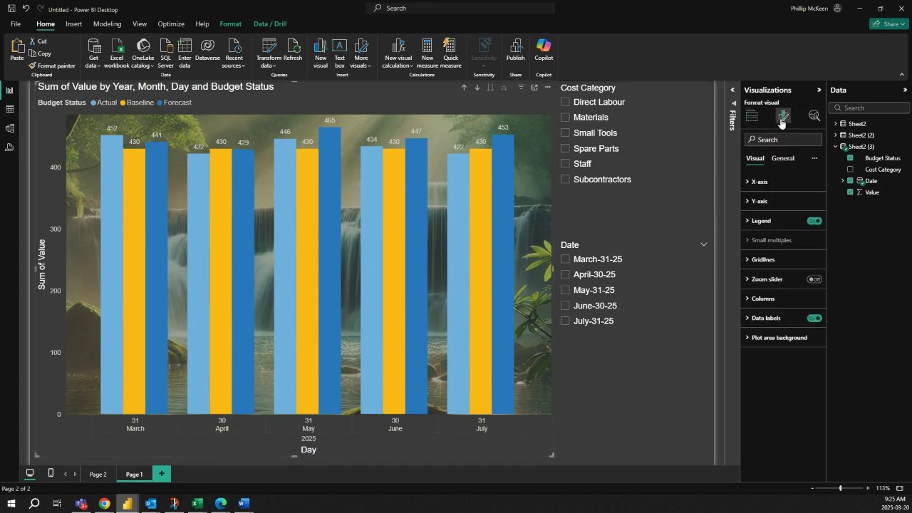
left_click(761, 181)
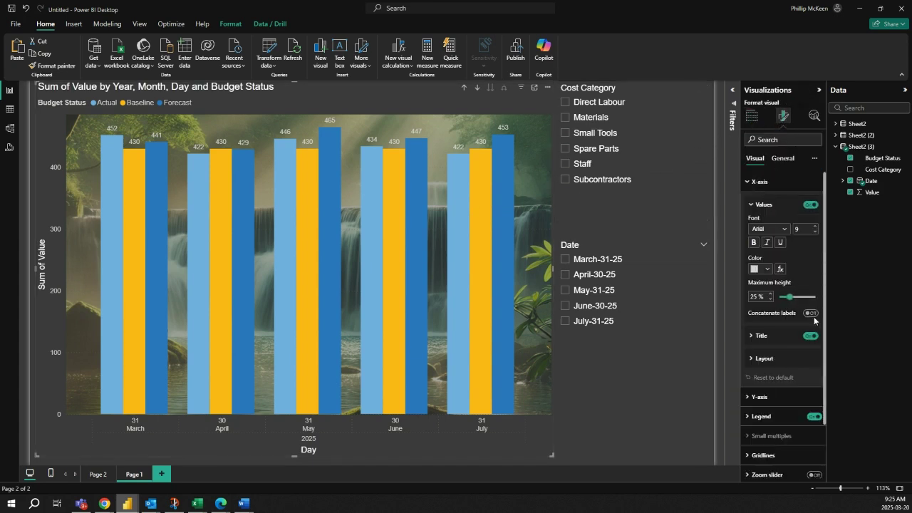
left_click(815, 226)
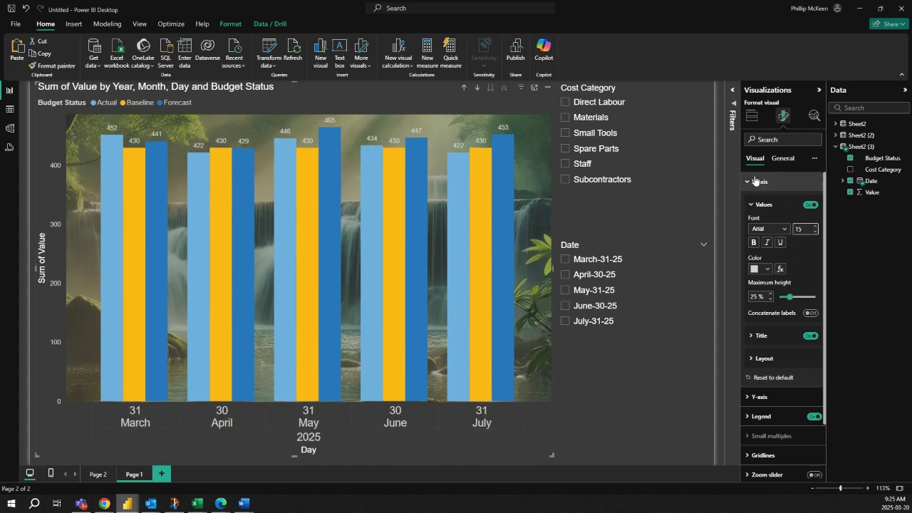
Try font size 16 for the chart's X-axis title and turn the title off
left_click(773, 337)
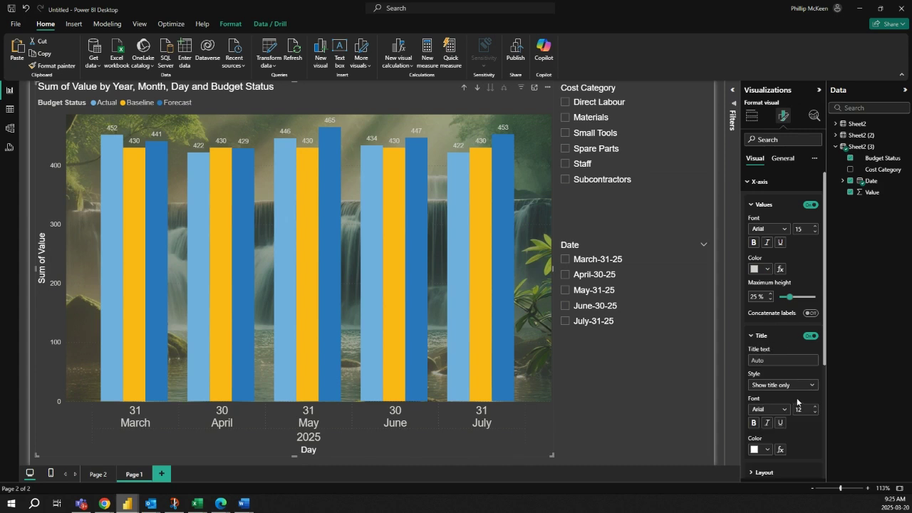
scroll(796, 402, "down", 3)
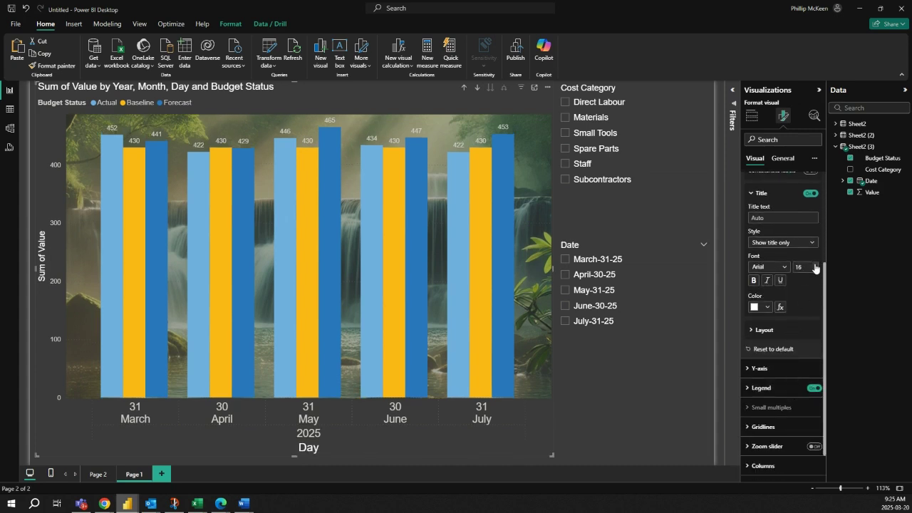
scroll(809, 278, "up", 1)
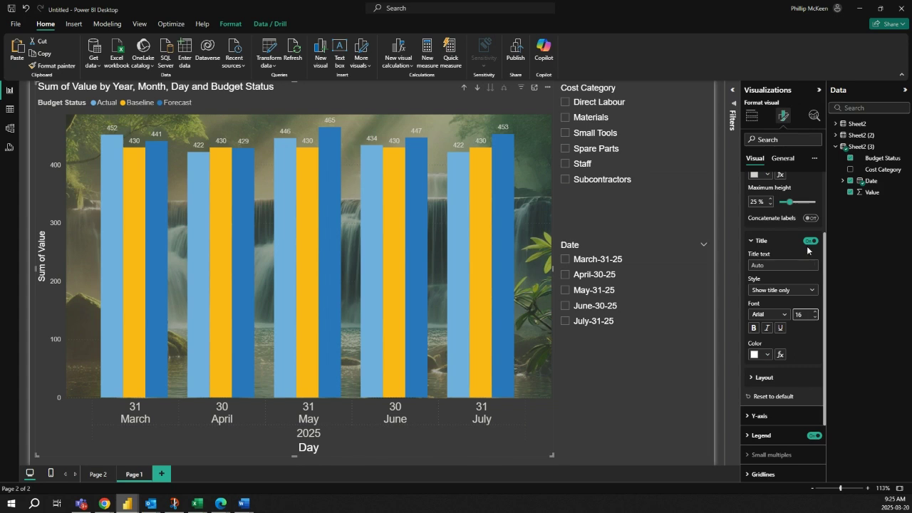
left_click(810, 241)
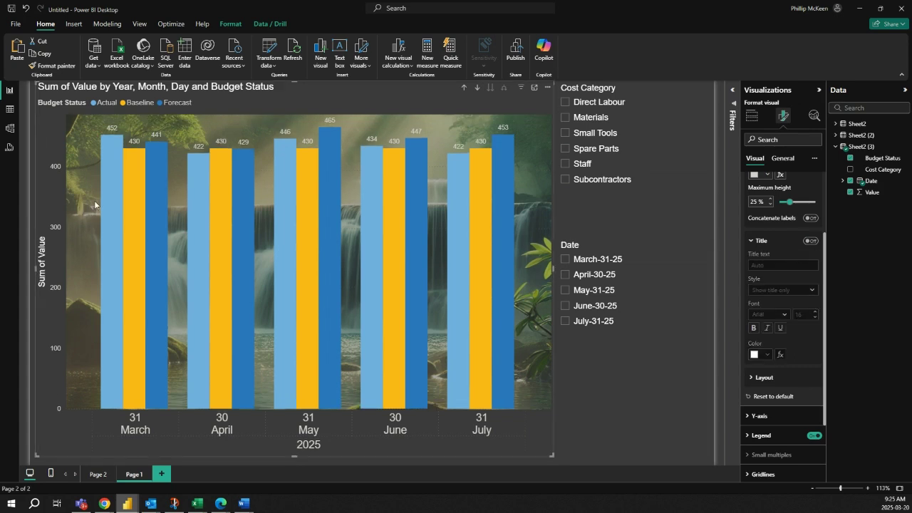
Set the chart's data label values to font size 16
left_click(752, 115)
left_click(783, 115)
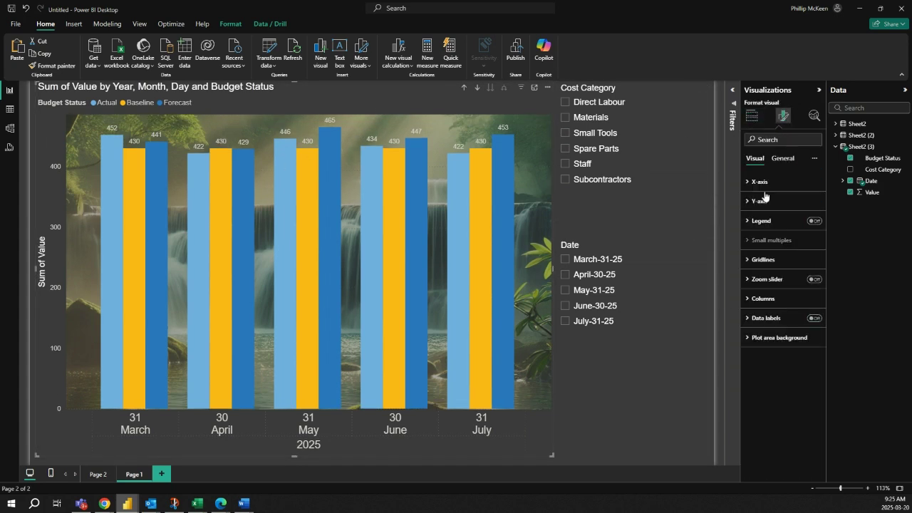
left_click(761, 318)
scroll(811, 431, "down", 3)
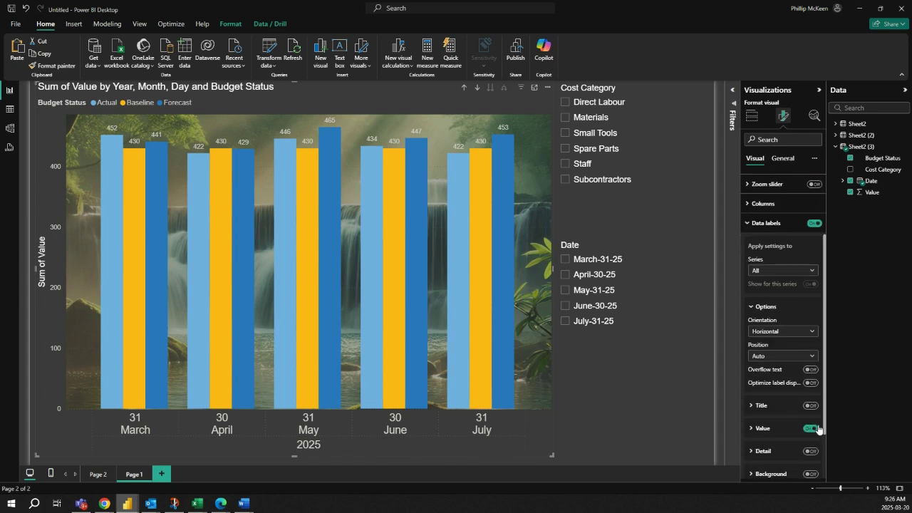
left_click(762, 428)
scroll(813, 417, "down", 3)
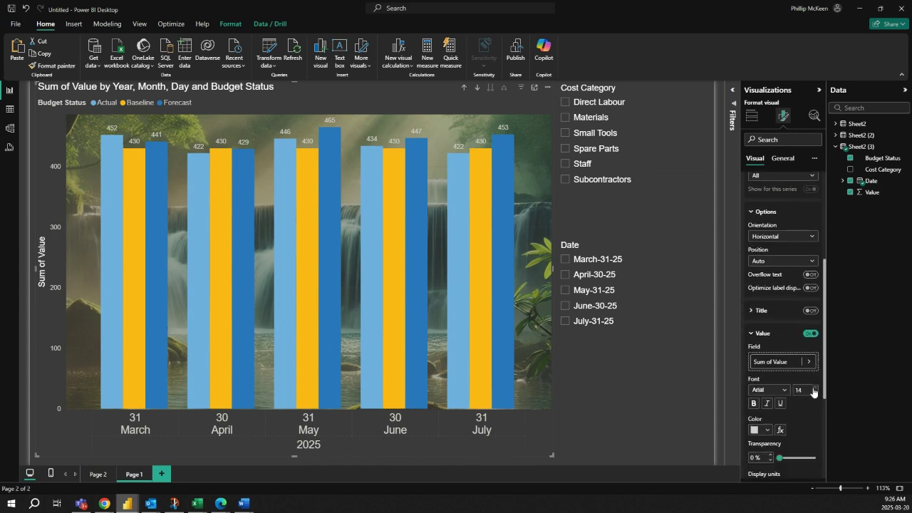
left_click(814, 388)
Try black and orange as the color of the chart's data label values
left_click(761, 430)
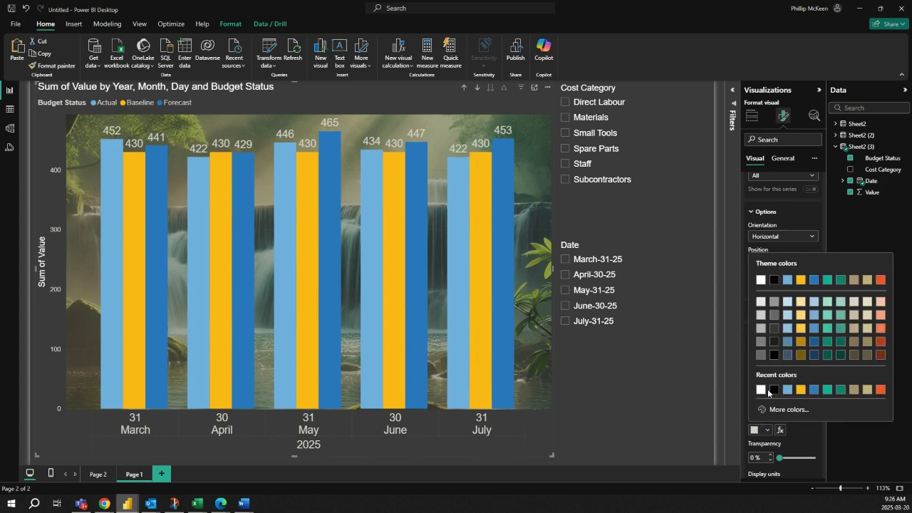
left_click(780, 393)
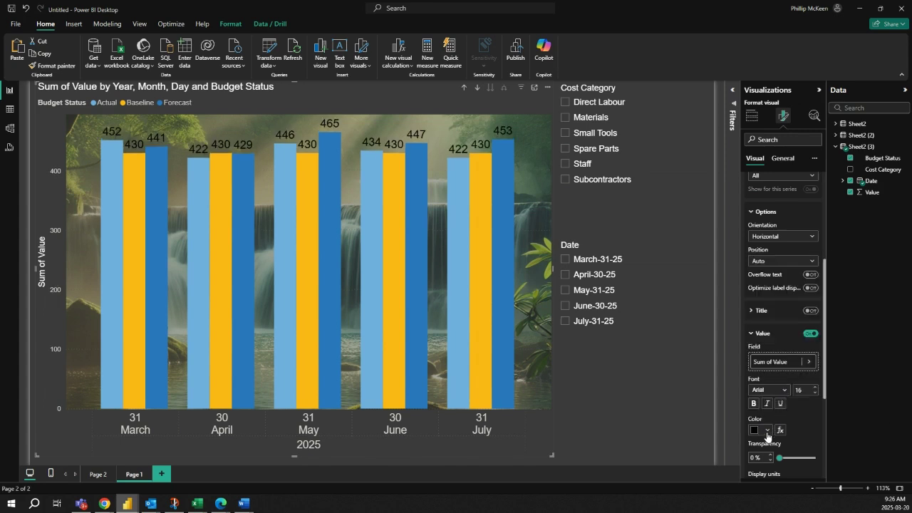
left_click(767, 429)
left_click(882, 389)
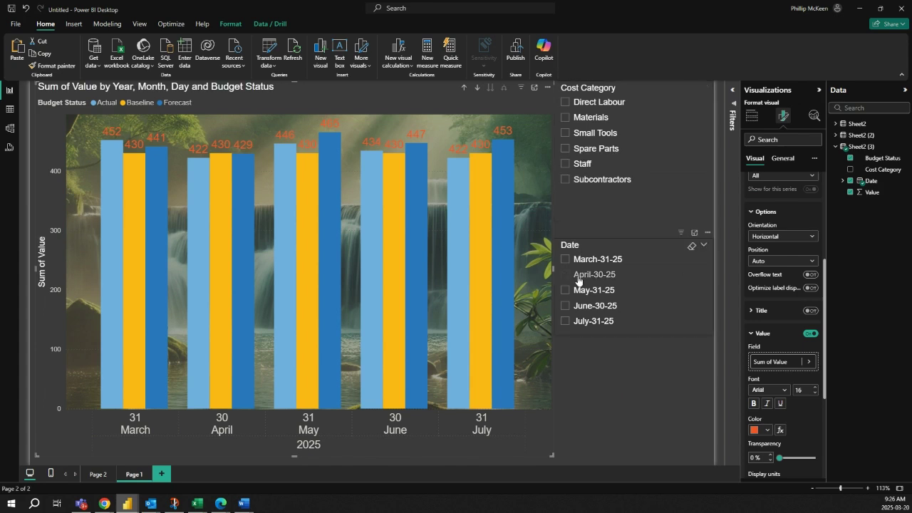
Filter the chart by Spare Parts, Subcontractors and Direct Labour in turn, and clear the Cost Category selection
left_click(581, 162)
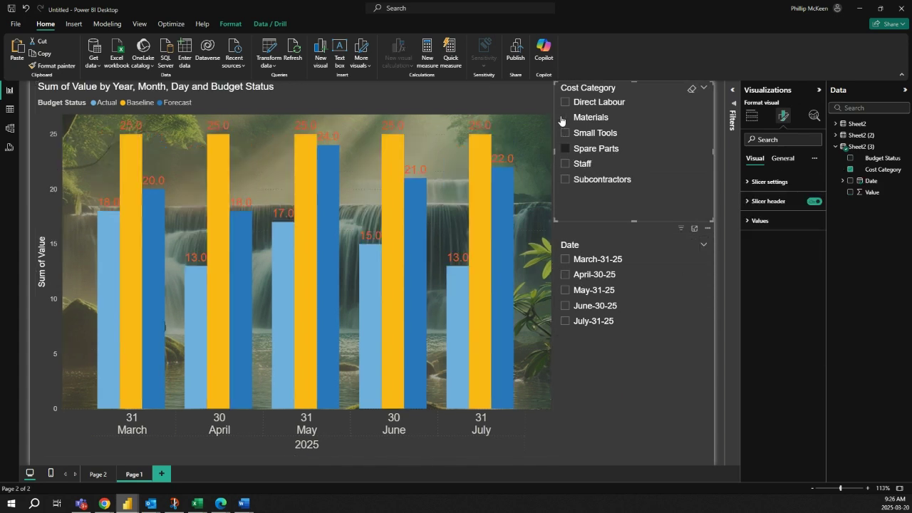
left_click(570, 179)
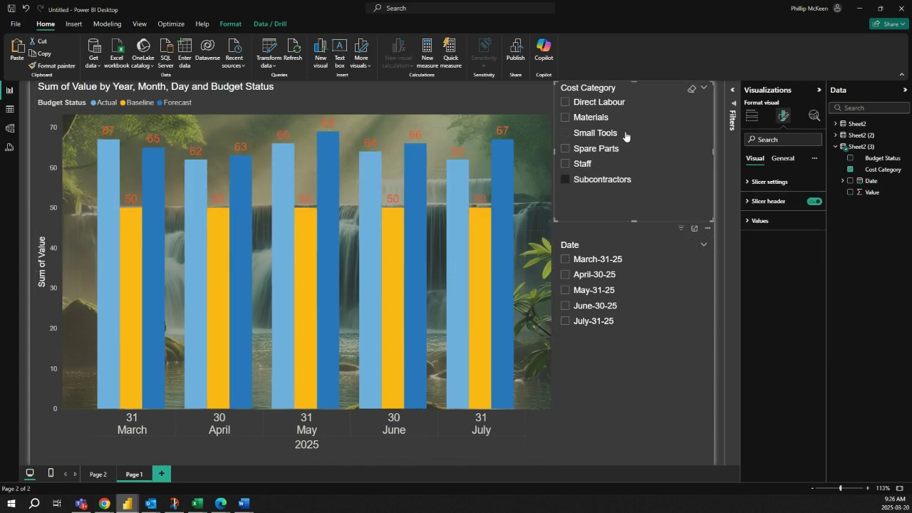
left_click(569, 102)
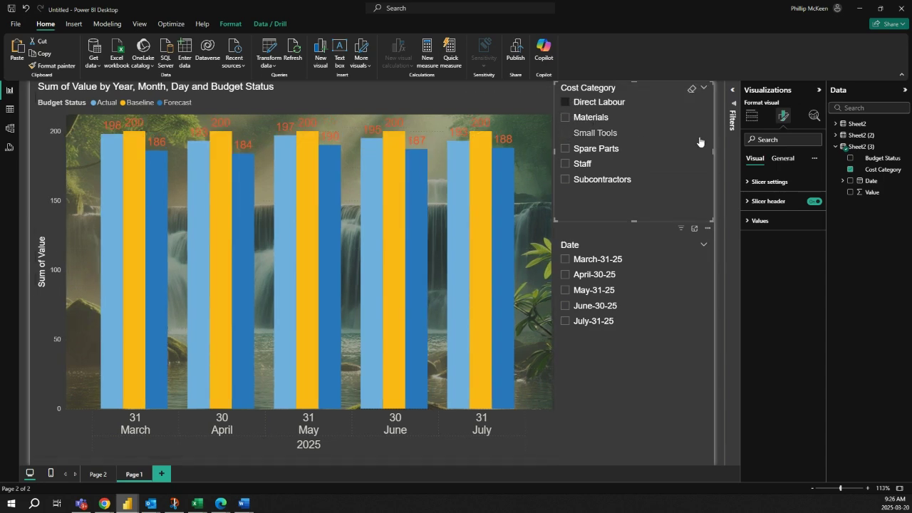
left_click(566, 102)
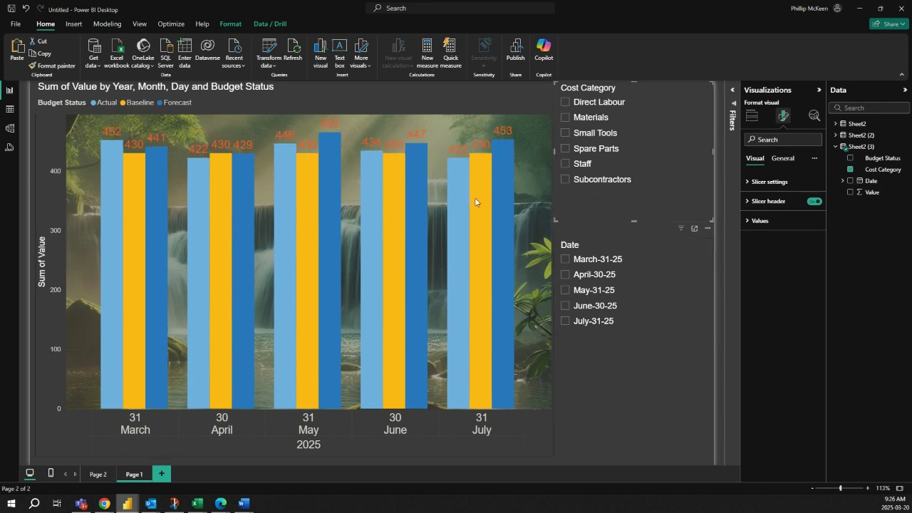
Change the chart's data label values to white
left_click(403, 133)
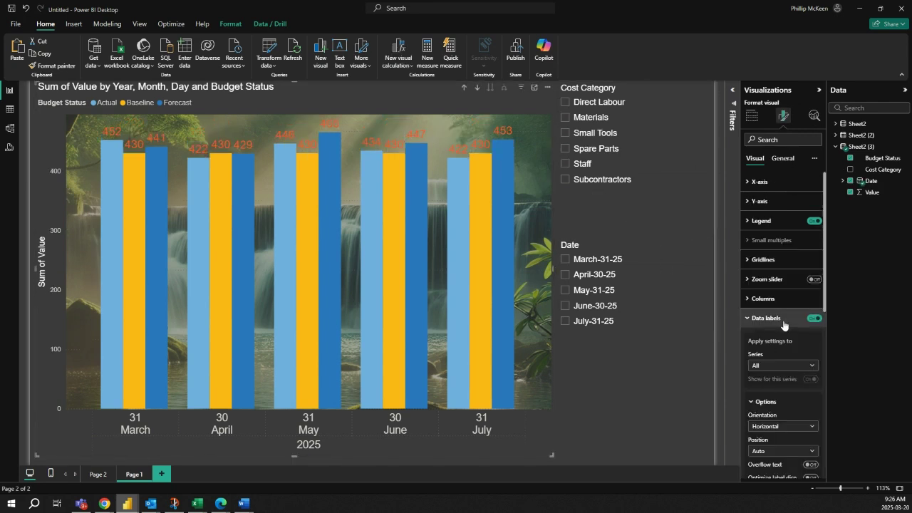
scroll(791, 427, "down", 3)
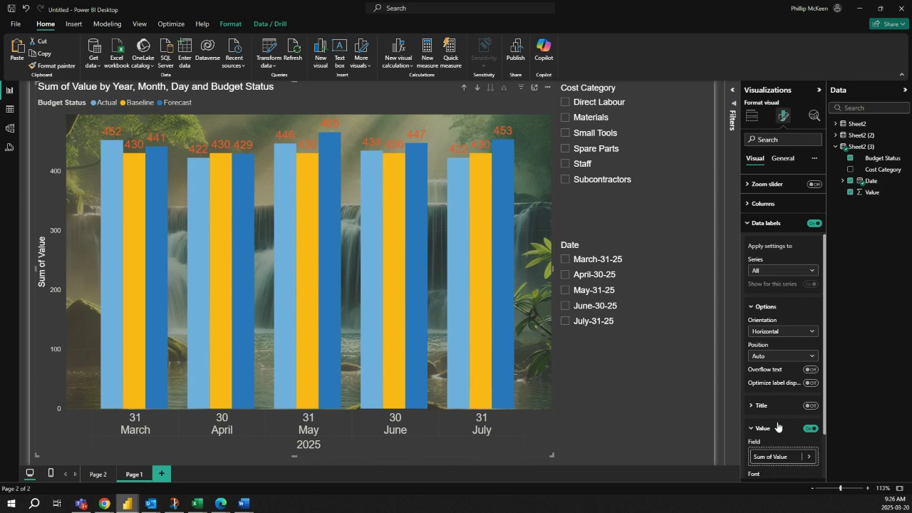
scroll(769, 432, "down", 3)
left_click(768, 431)
left_click(787, 389)
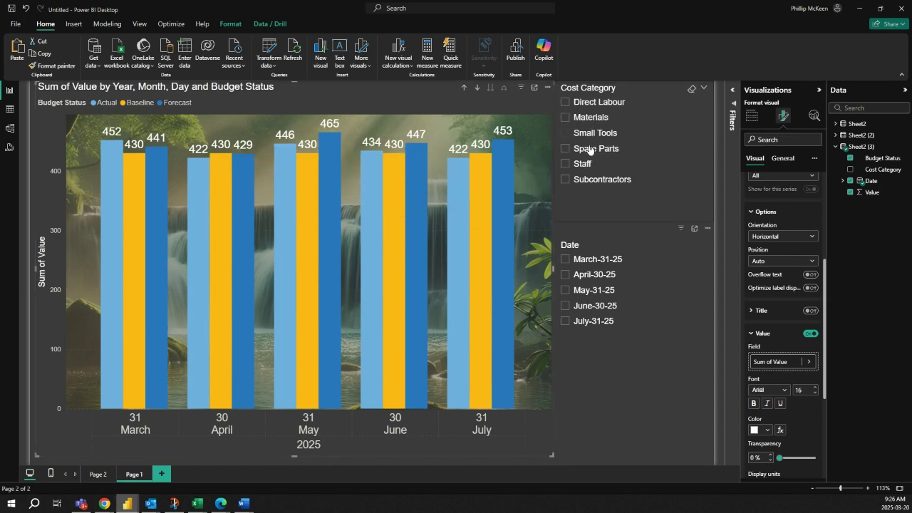
Compare the monthly values for Small Tools and Materials using the Cost Category slicer, and clear its selection
left_click(567, 133)
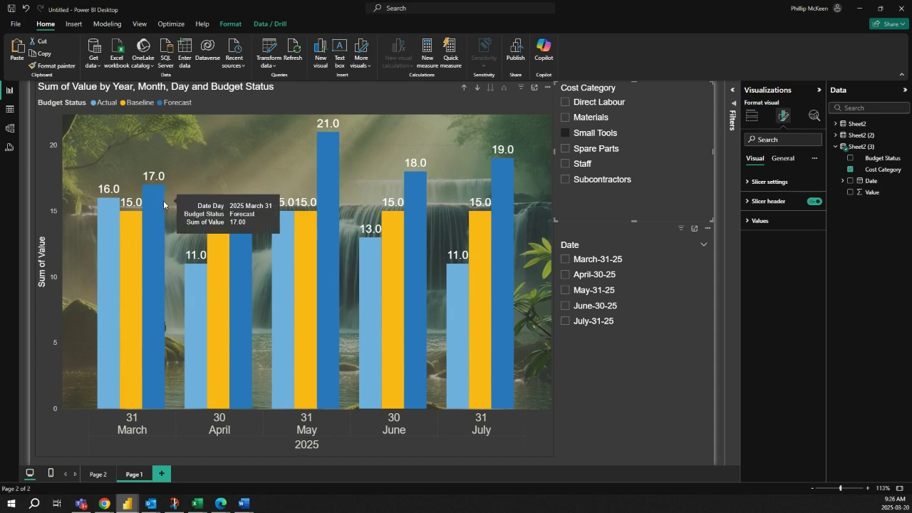
left_click(565, 118)
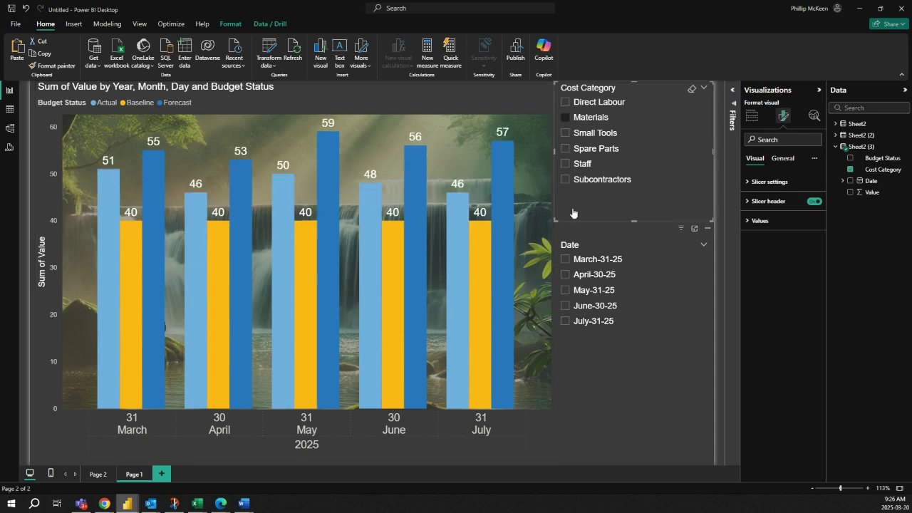
left_click(567, 133)
left_click(566, 133)
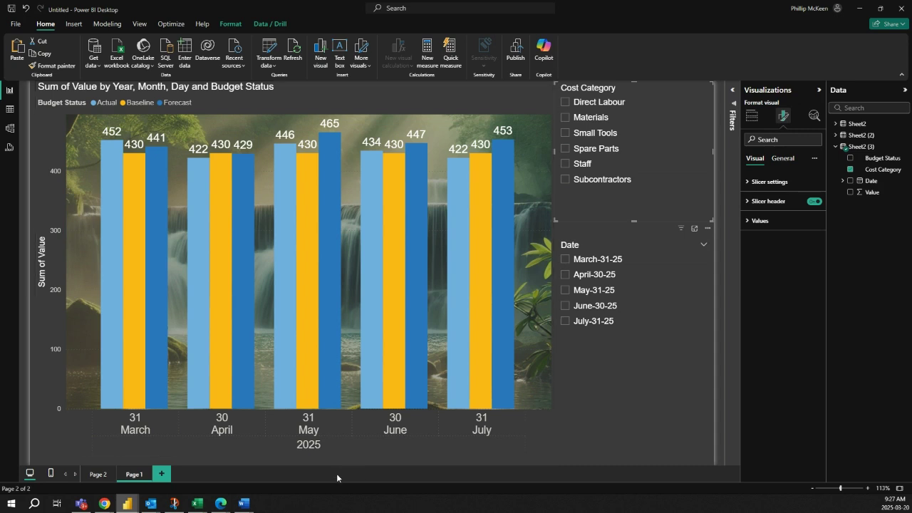
Switch to the Horizontal Money workbook in Excel, review its values, budget status and date headers, and cost categories, and return to Power BI
mouse_move(197, 503)
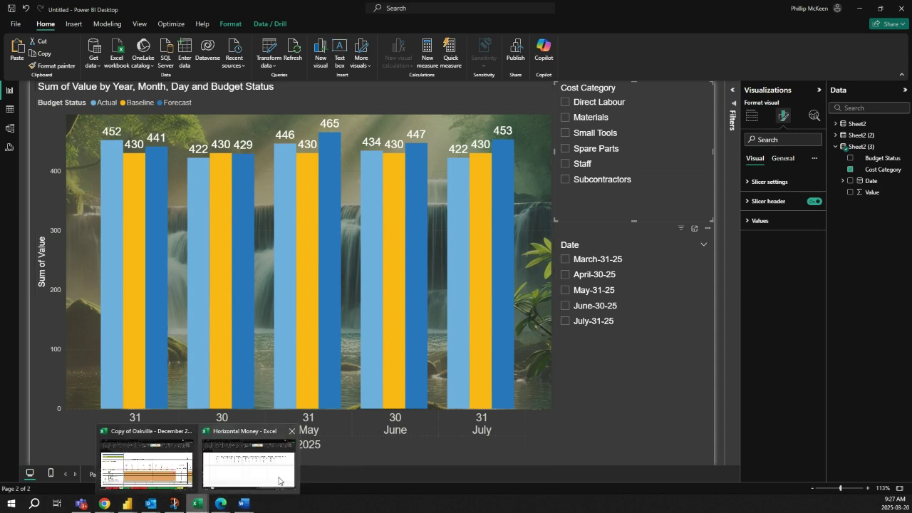
left_click(300, 479)
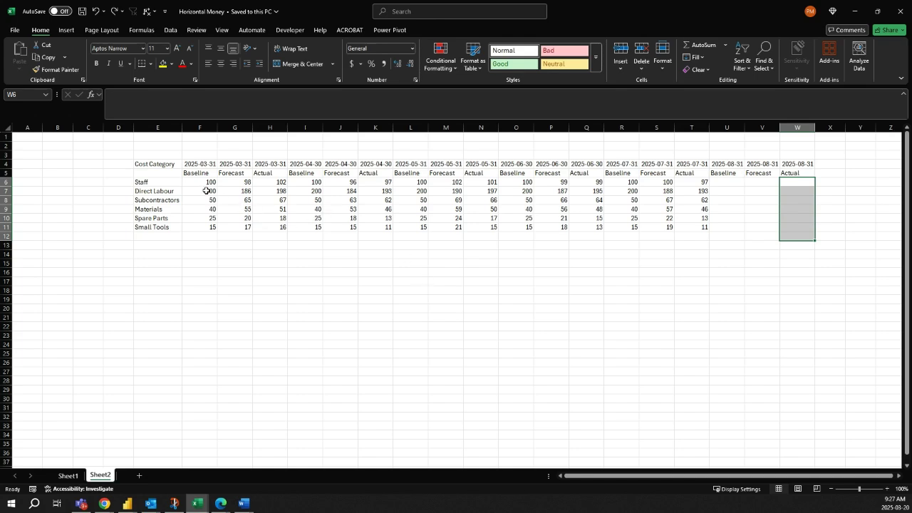
left_click_drag(208, 182, 716, 226)
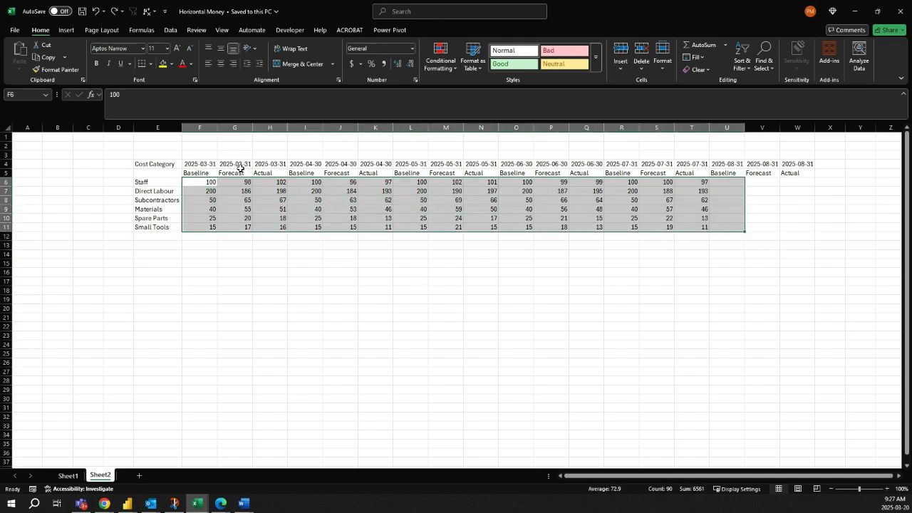
left_click_drag(209, 171, 301, 172)
left_click_drag(198, 164, 388, 165)
left_click_drag(149, 183, 152, 228)
left_click(271, 344)
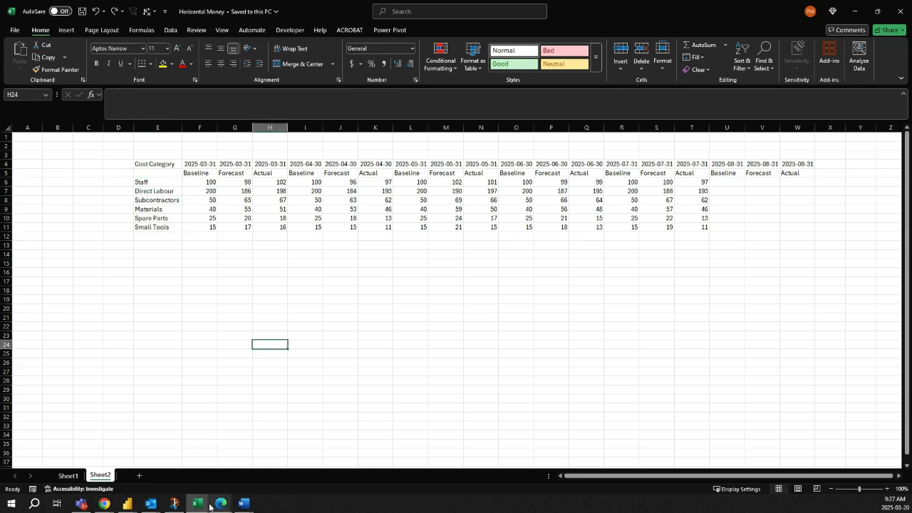
mouse_move(127, 503)
left_click(357, 460)
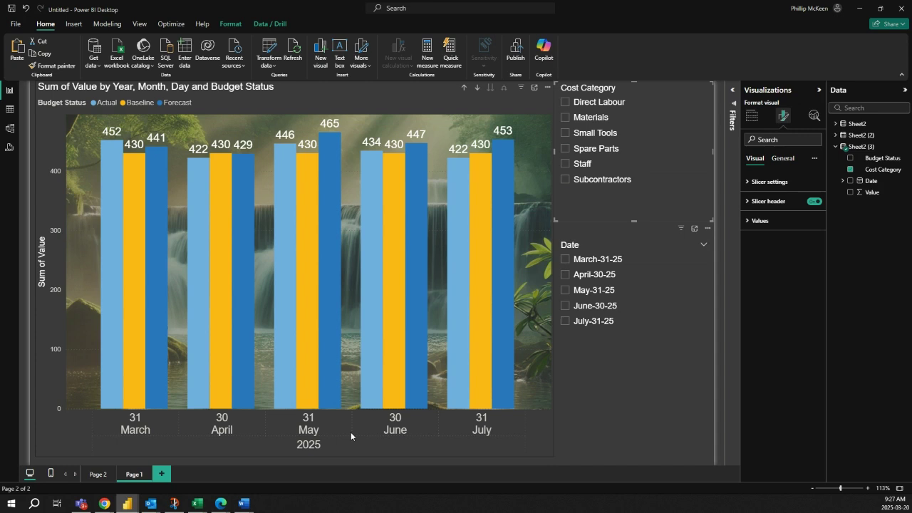
Examine the date header row from 2025-08-31 onward in the Horizontal Money workbook, and go back to the Power BI chart
mouse_move(197, 503)
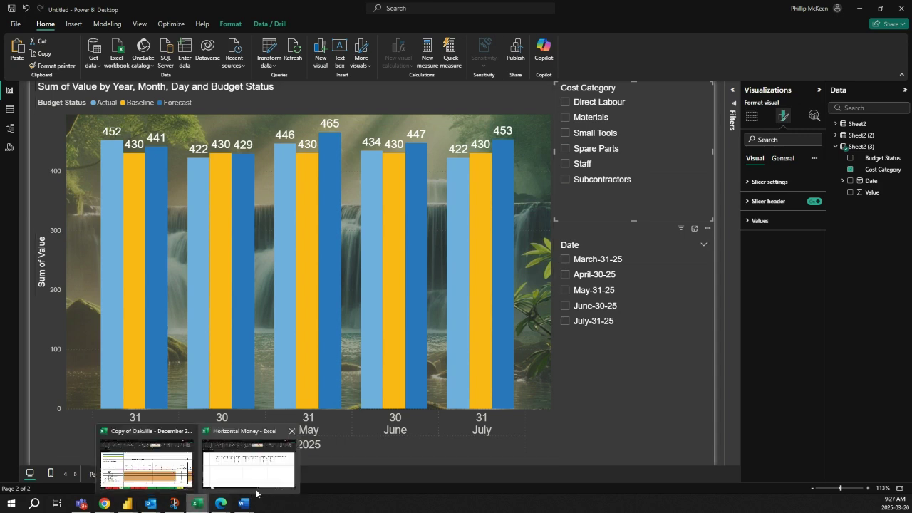
left_click(286, 460)
left_click_drag(723, 169, 860, 163)
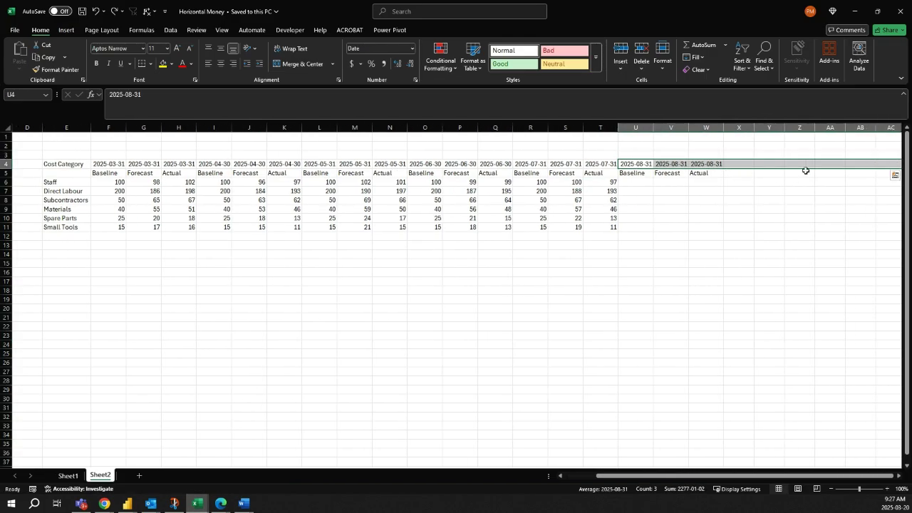
left_click(853, 11)
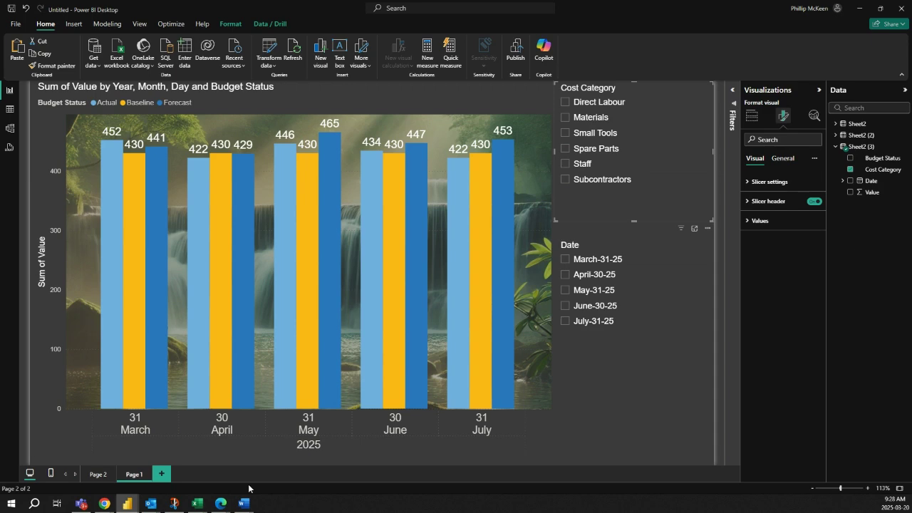
Review the full block of dates, budget statuses and cost values in the Excel source table, and return to the Power BI report
mouse_move(197, 503)
left_click(277, 479)
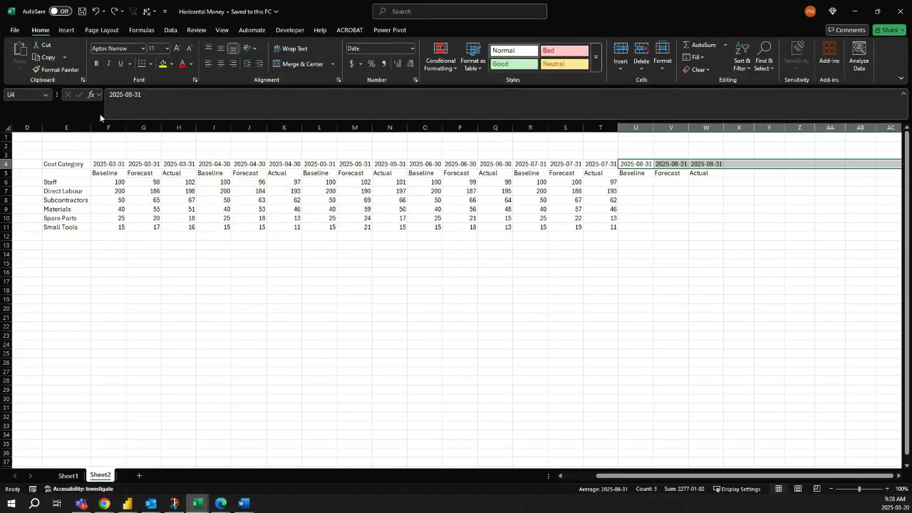
left_click_drag(99, 163, 390, 201)
left_click(668, 228, "shift")
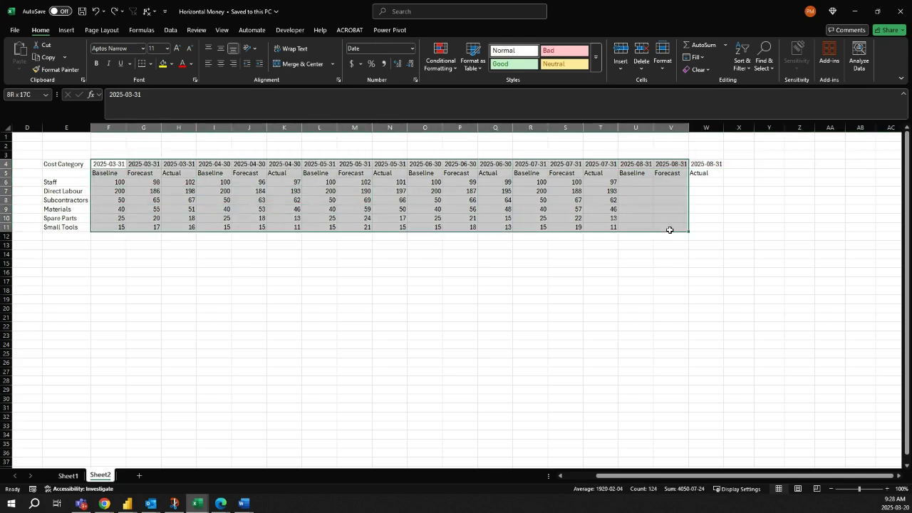
left_click(165, 284)
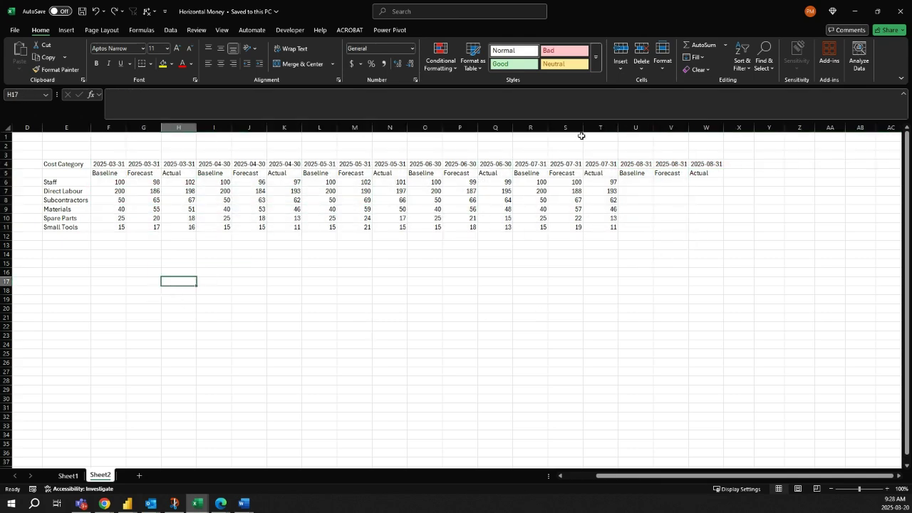
left_click(855, 10)
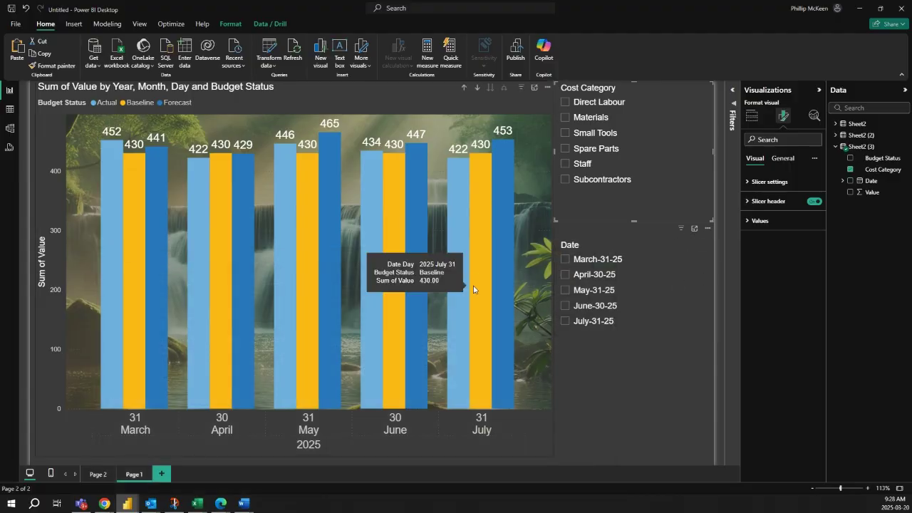